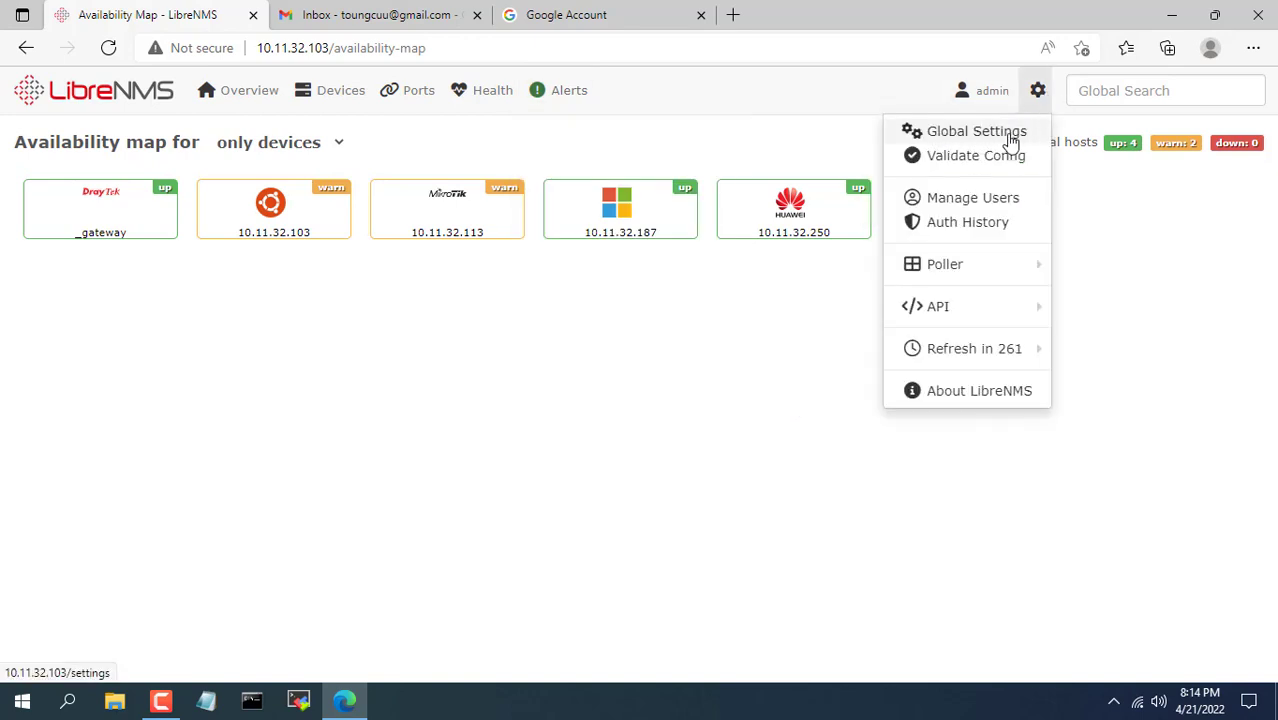
# Open LibreNMS Global Settings from the gear menu
pyautogui.click(1011, 142)
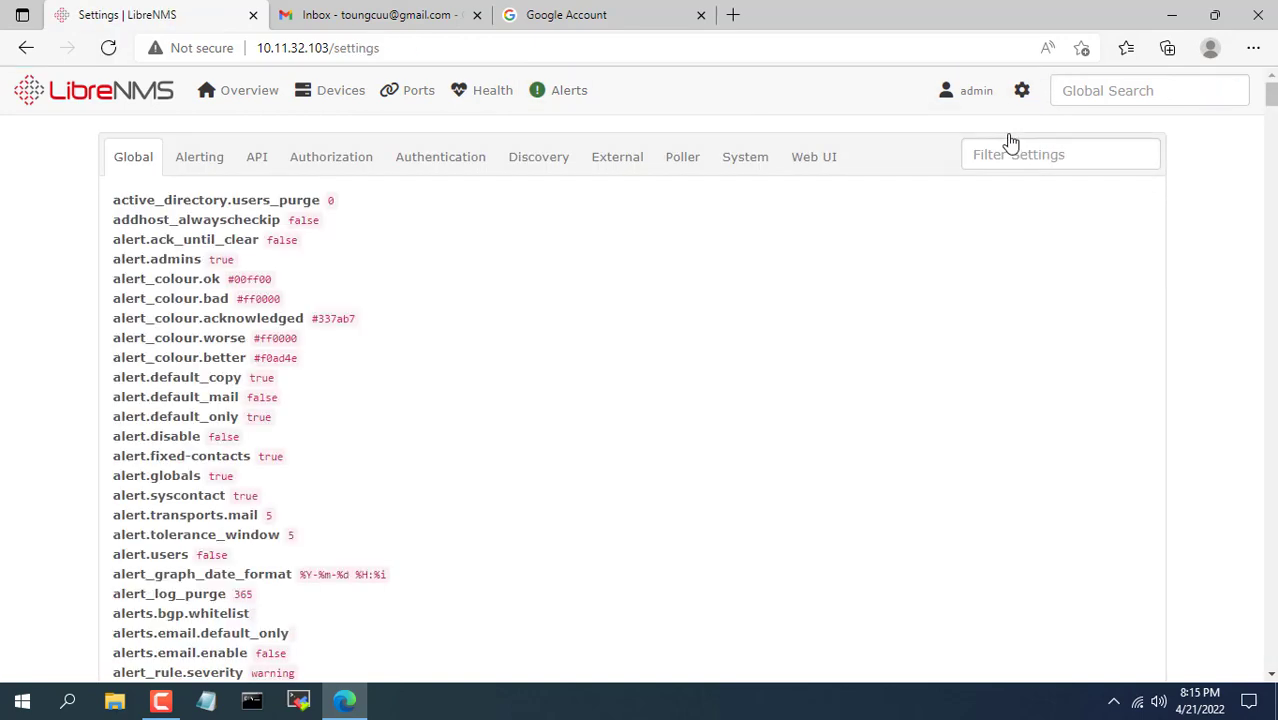
# Under Alerting > Email Options, set sender name NETVN and the Gmail from address, with HTML emails on
pyautogui.click(203, 163)
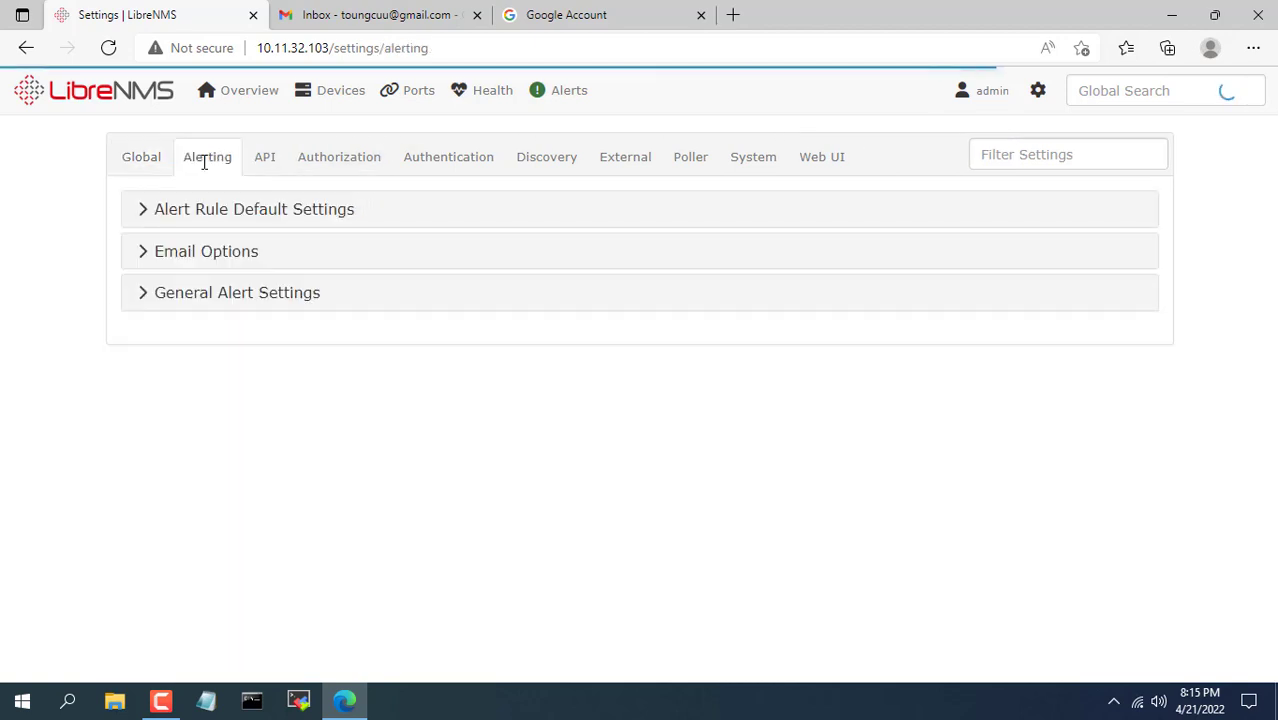
pyautogui.click(145, 255)
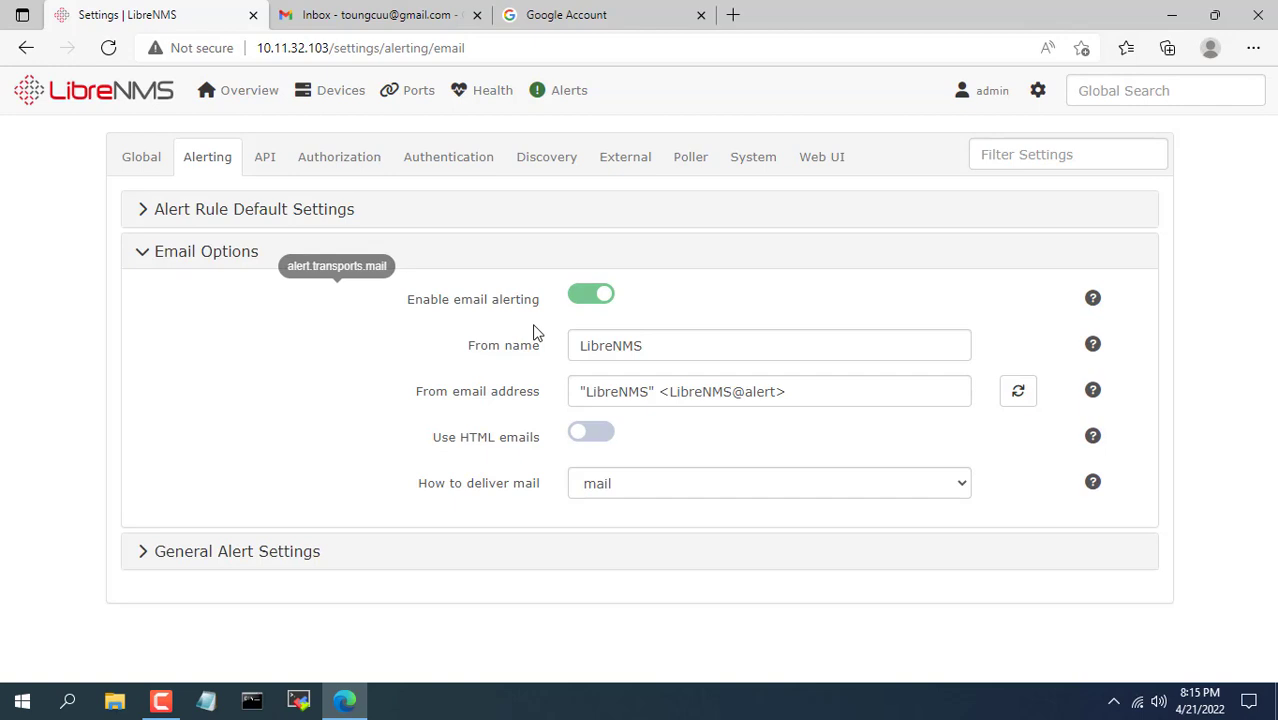
pyautogui.doubleClick(672, 347)
pyautogui.write('NETVN')
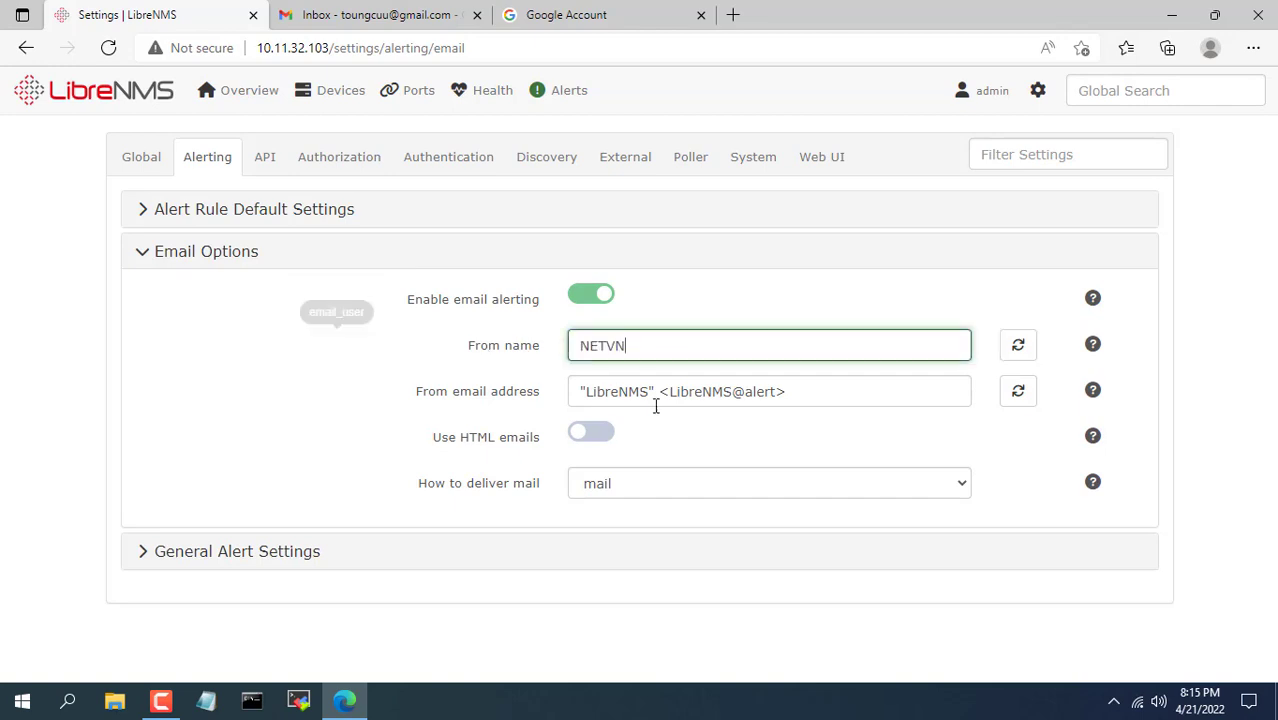
pyautogui.moveTo(815, 397); pyautogui.dragTo(525, 399)
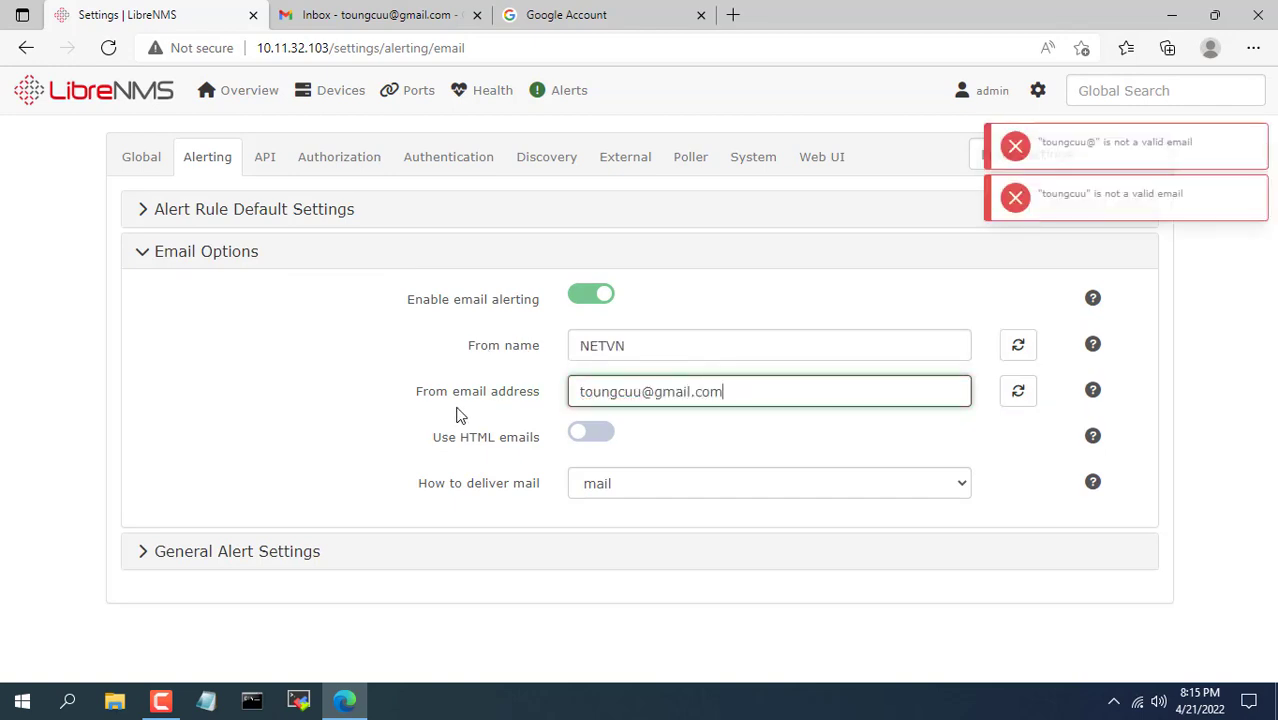
pyautogui.click(598, 438)
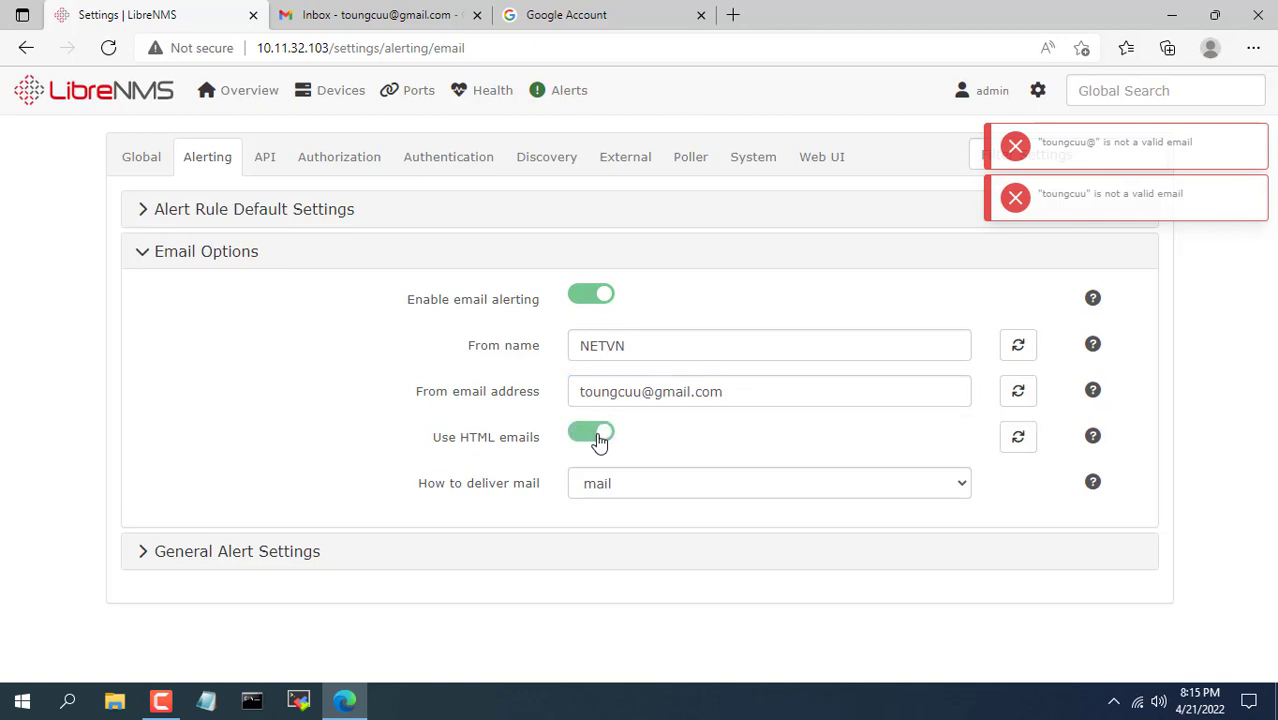
pyautogui.click(640, 481)
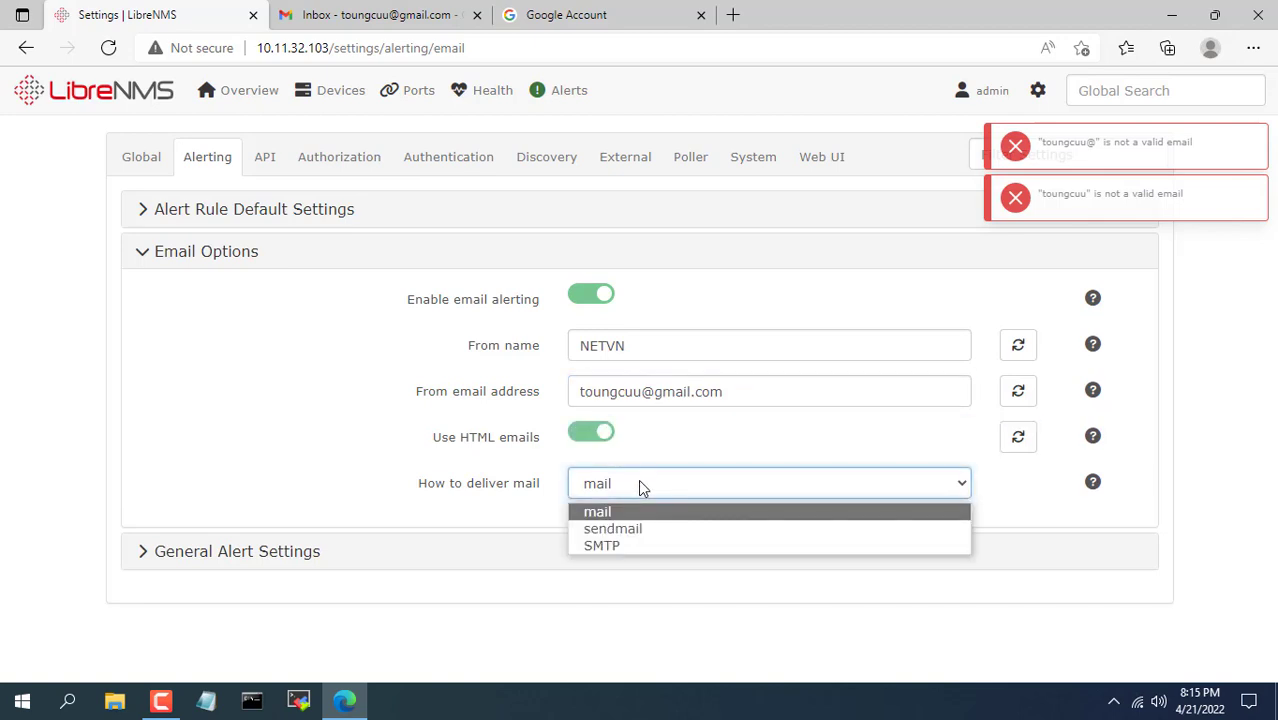
# Deliver alert mail via SMTP on server smtp.gmail.com, port 587
pyautogui.click(622, 545)
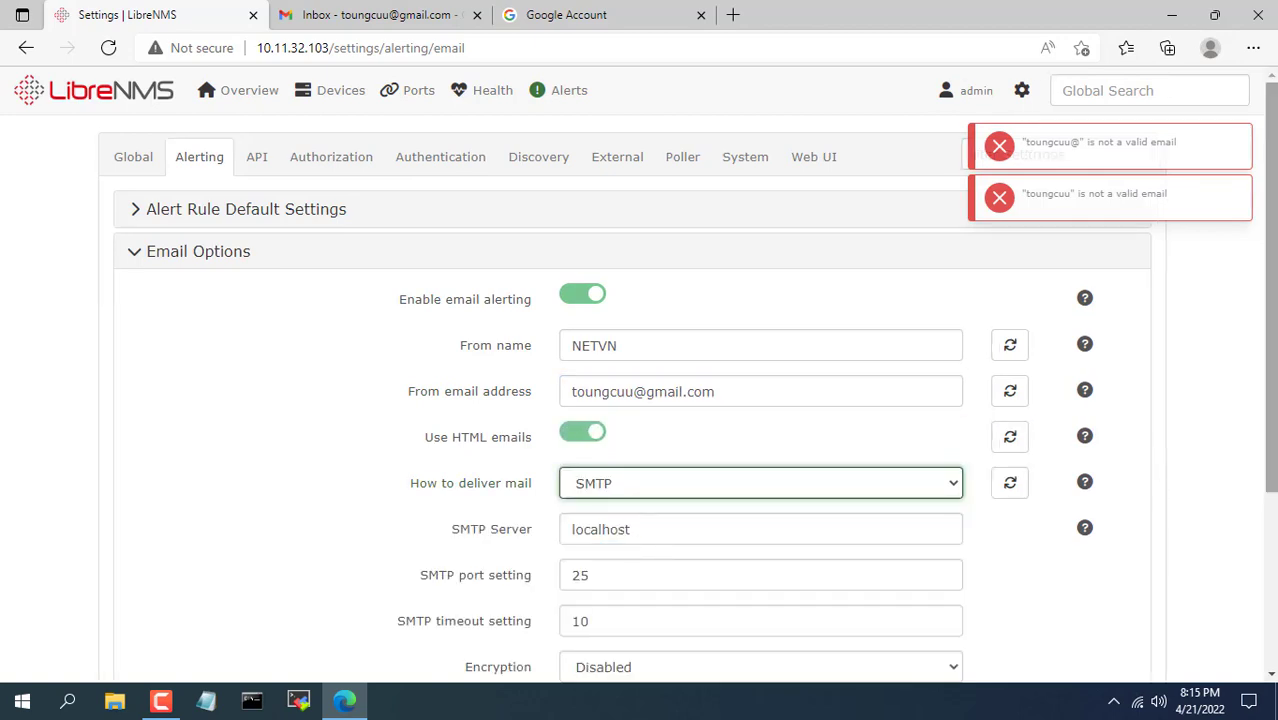
pyautogui.scroll(-1, 1270, 430)
pyautogui.scroll(-1, 1275, 518)
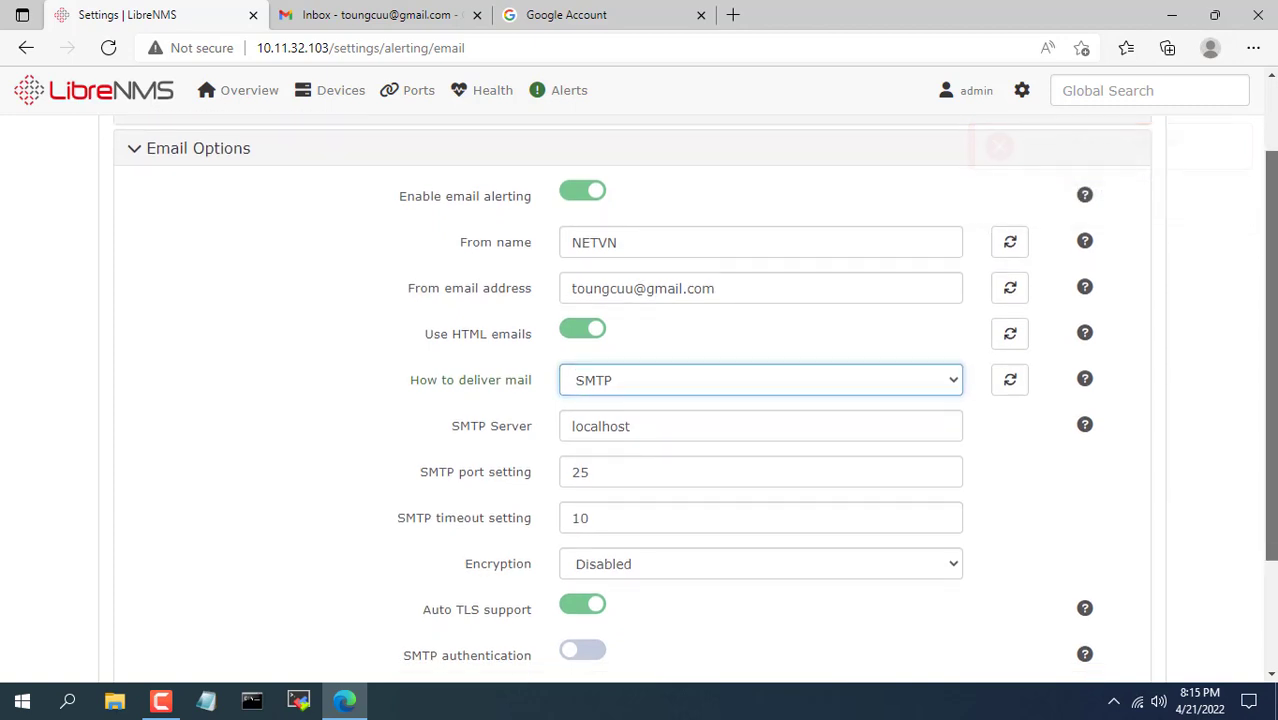
pyautogui.scroll(-1, 1275, 518)
pyautogui.scroll(-1, 1275, 518)
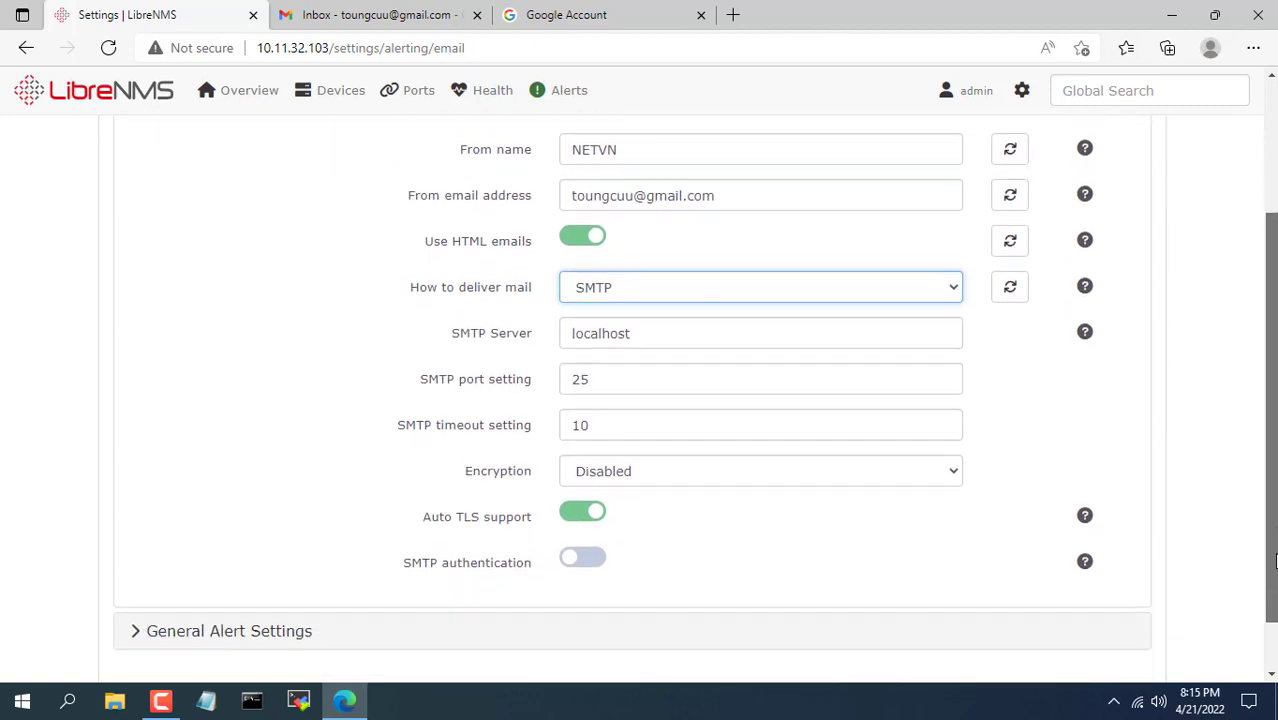
pyautogui.doubleClick(648, 336)
pyautogui.write('smtp.gmail.com')
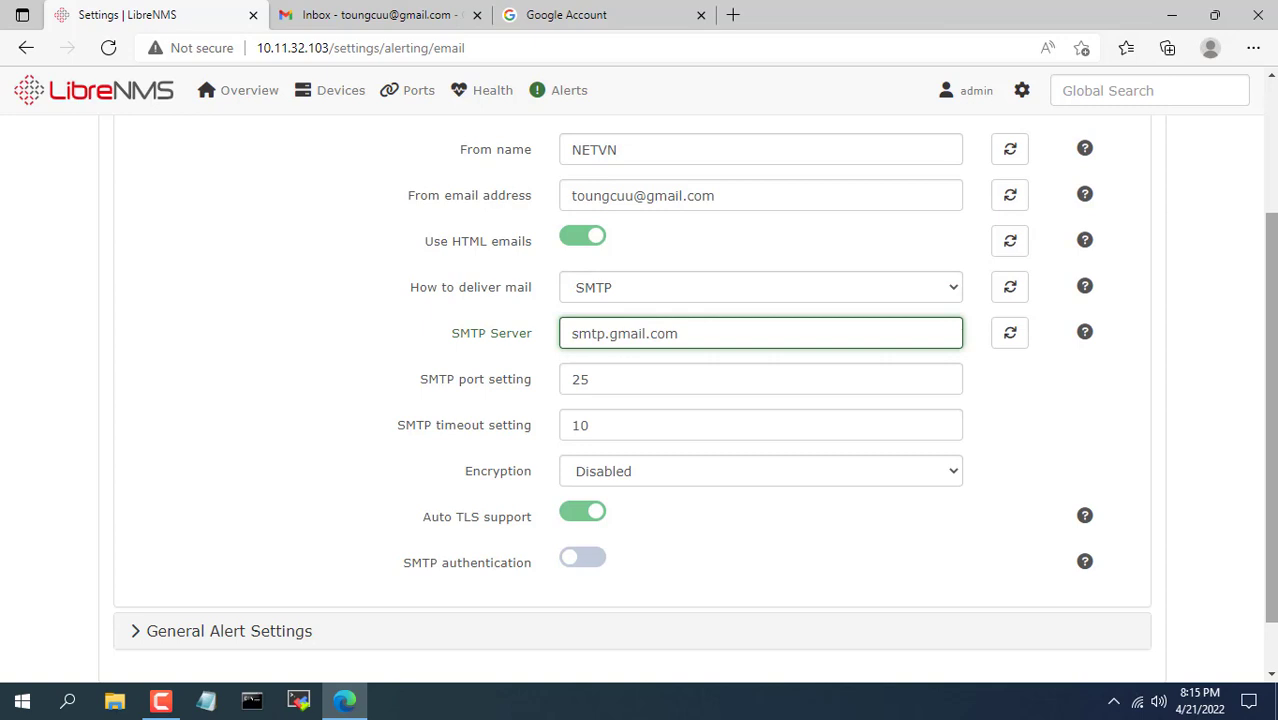
pyautogui.press('Tab')
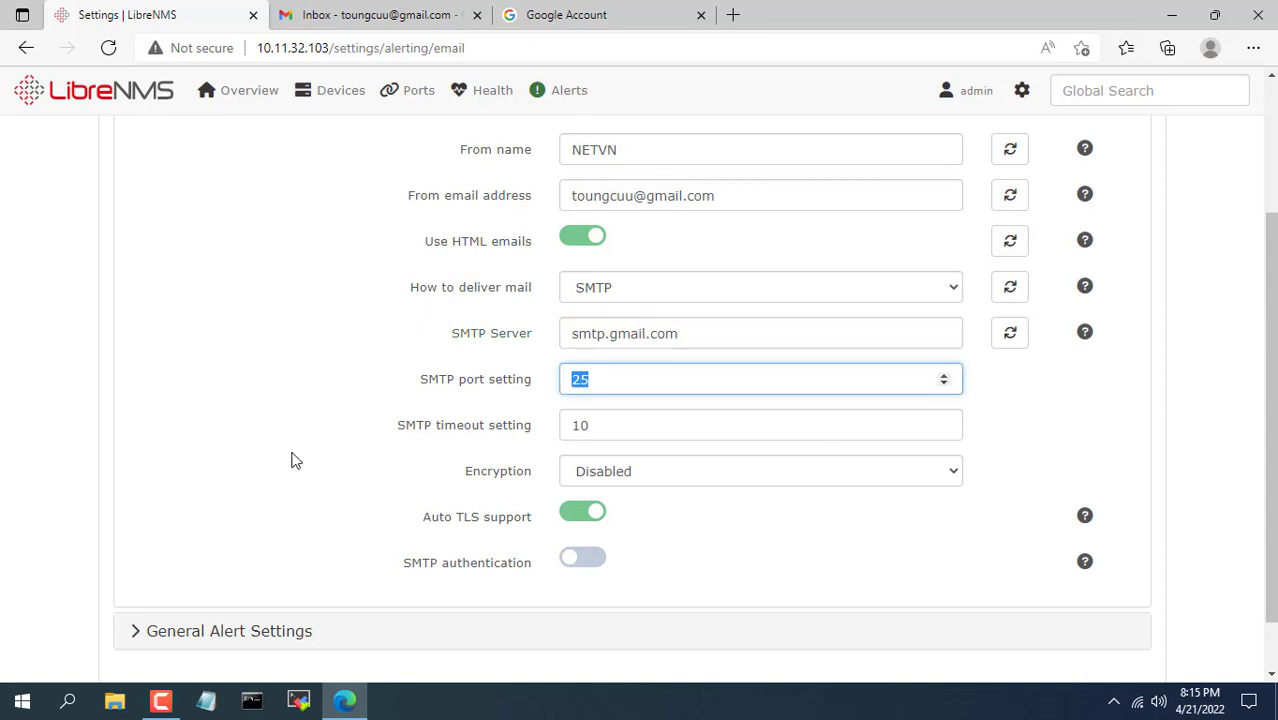
pyautogui.write('587')
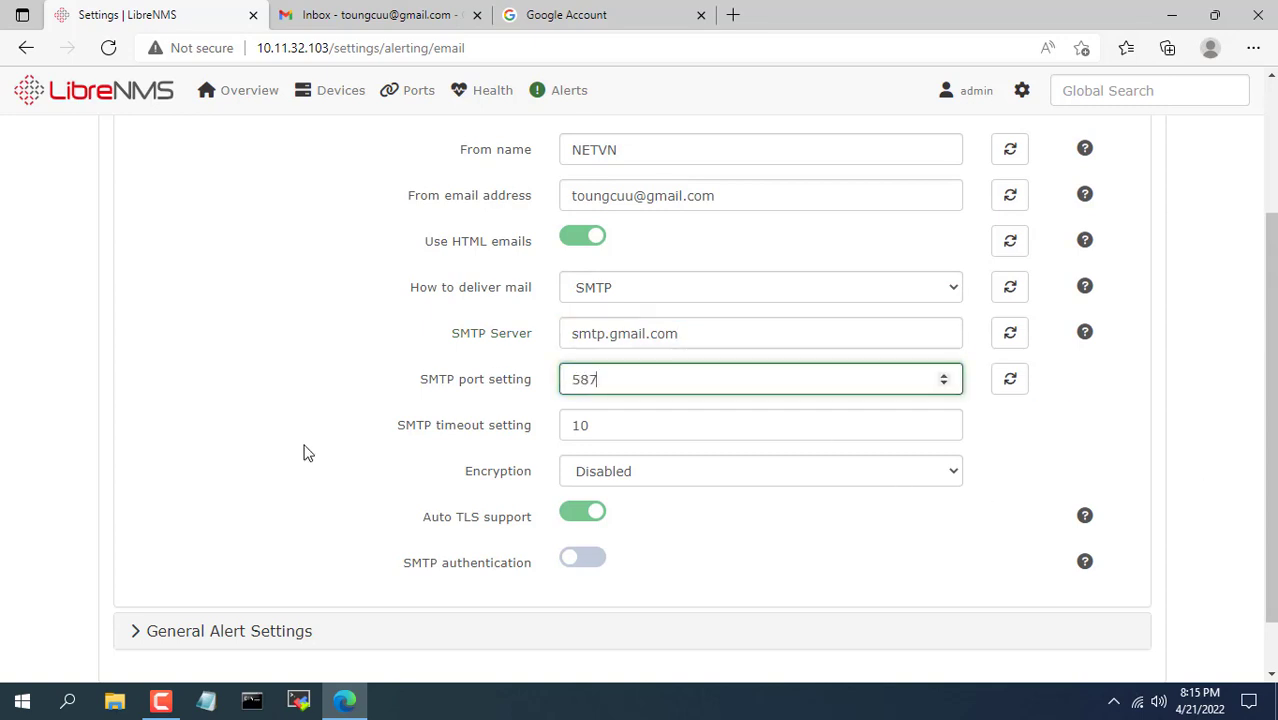
# Use TLS encryption with SMTP authentication, the Gmail address as username and a blank password
pyautogui.click(600, 472)
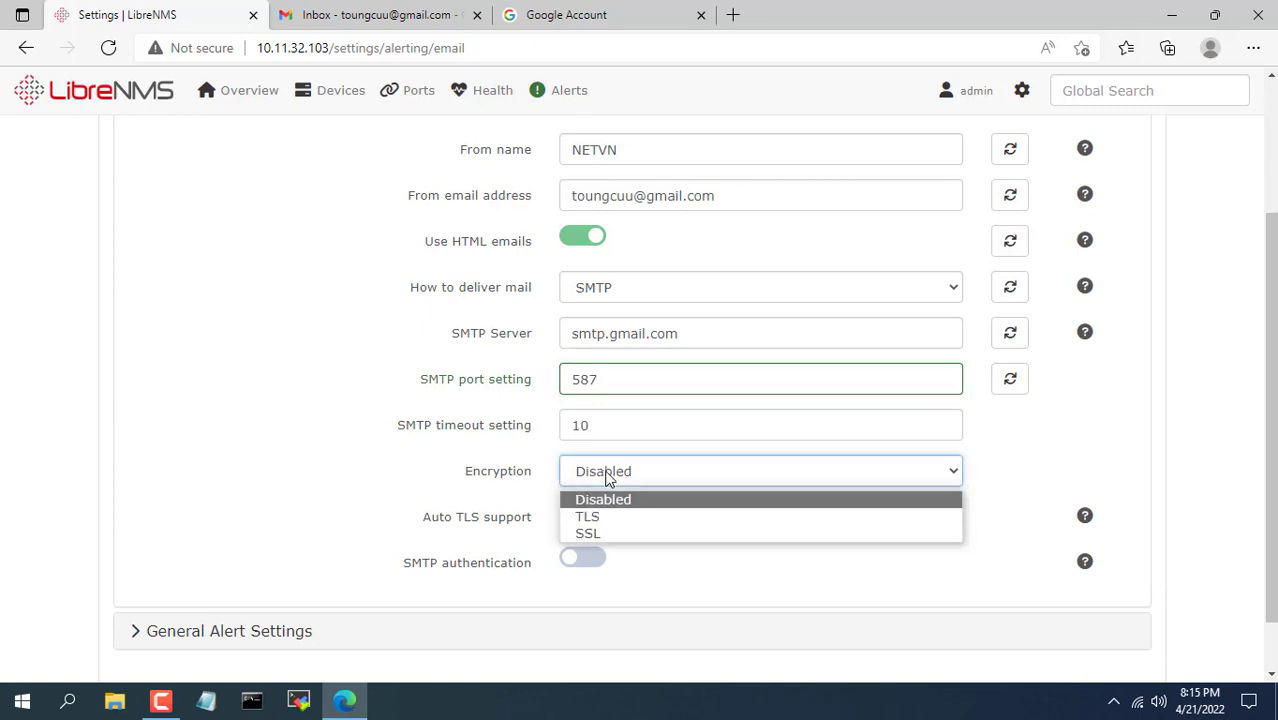
pyautogui.click(615, 518)
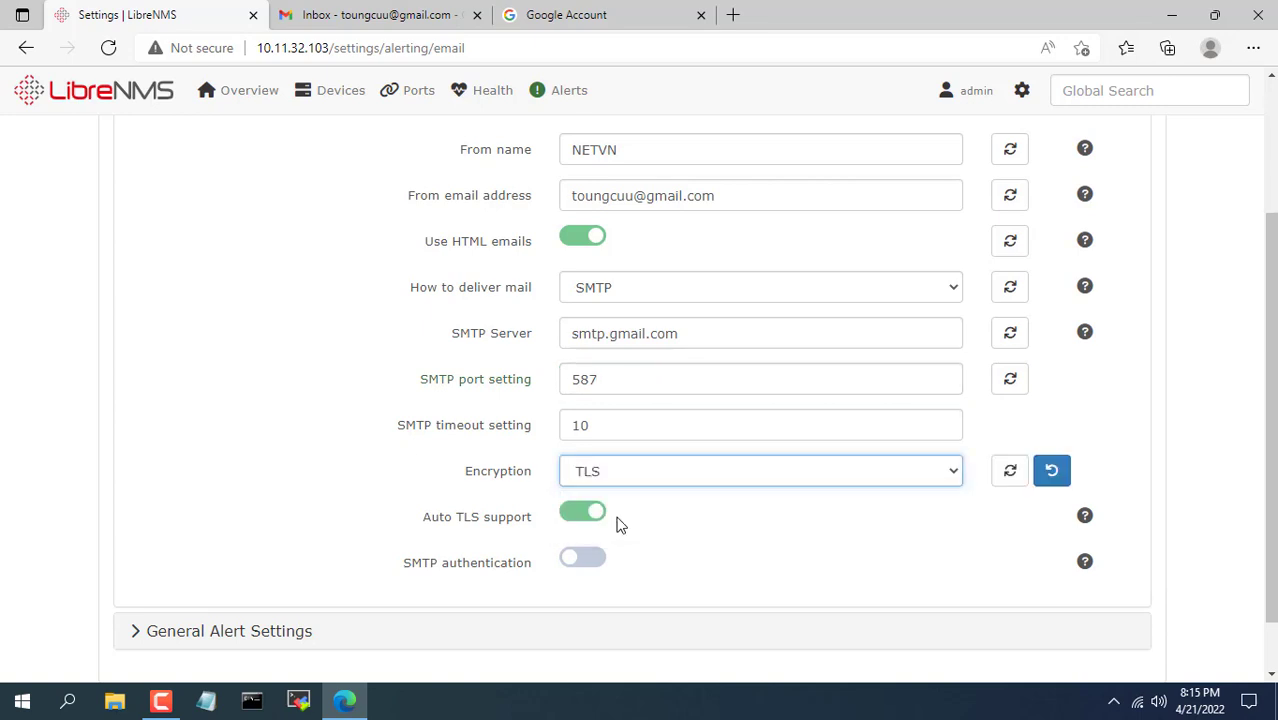
pyautogui.click(589, 568)
pyautogui.scroll(2, 695, 573)
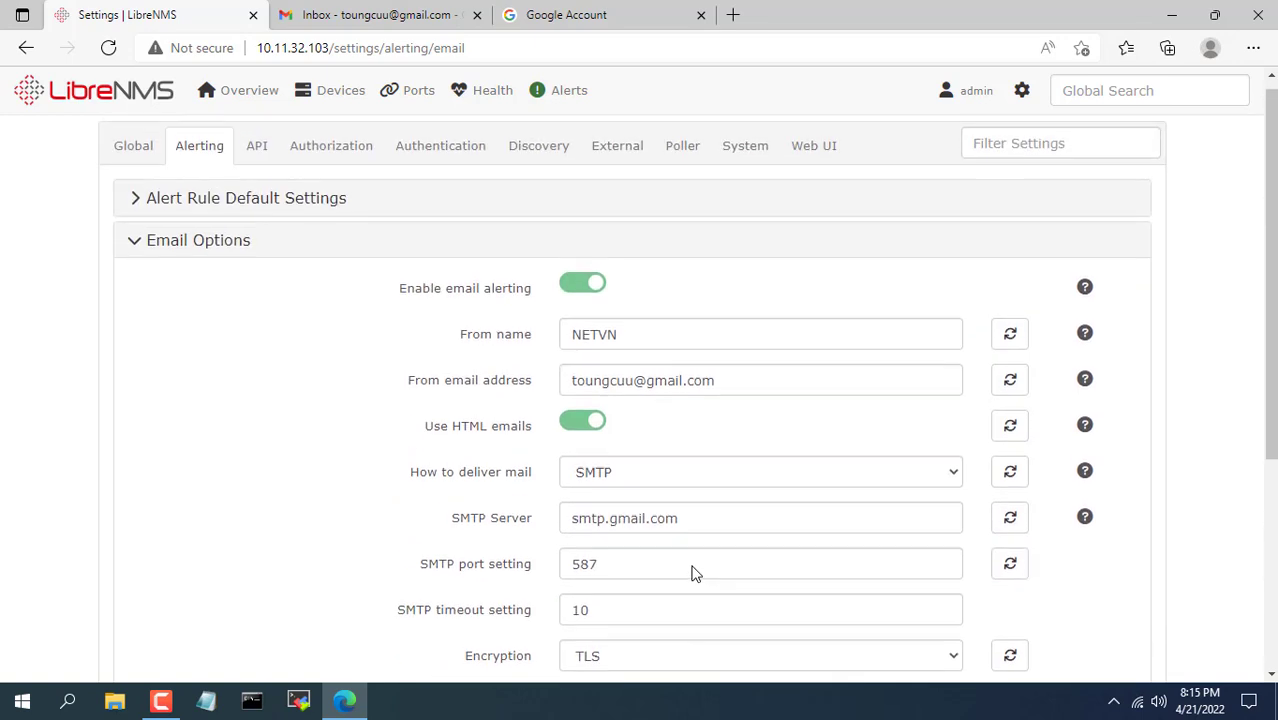
pyautogui.moveTo(716, 380); pyautogui.dragTo(568, 380)
pyautogui.hotkey('ctrl', 'c')
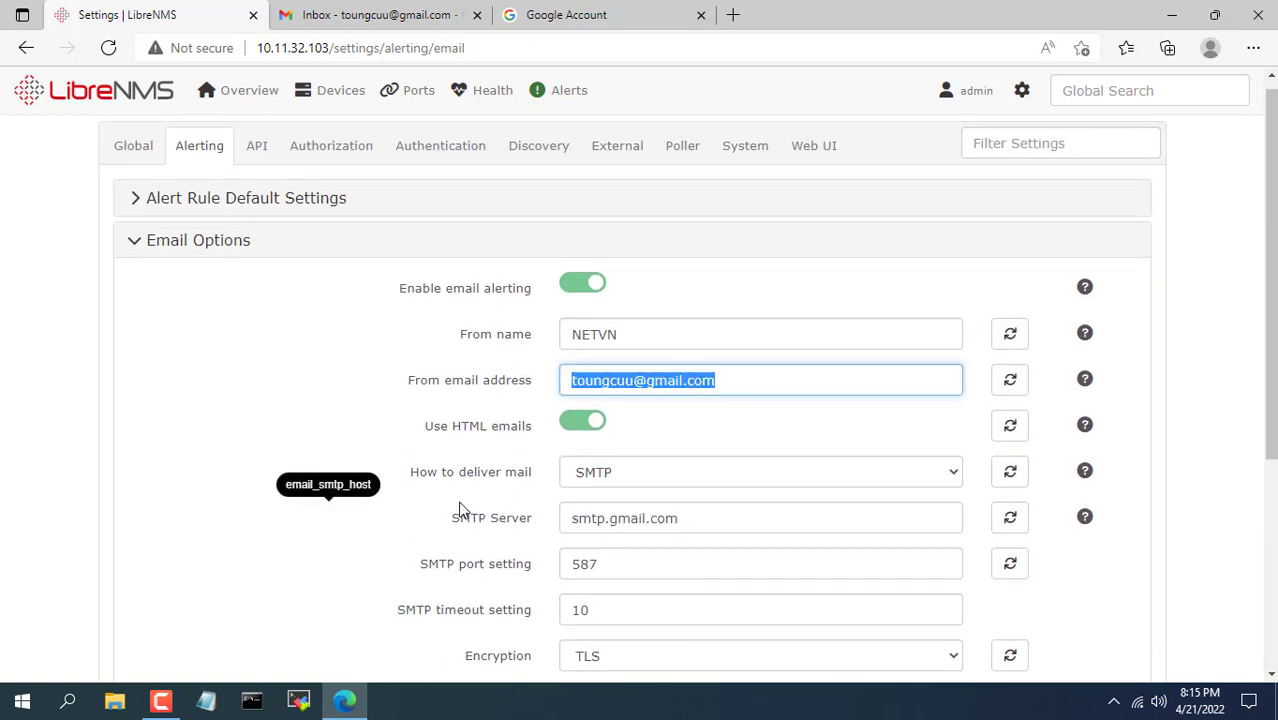
pyautogui.scroll(-4, 465, 505)
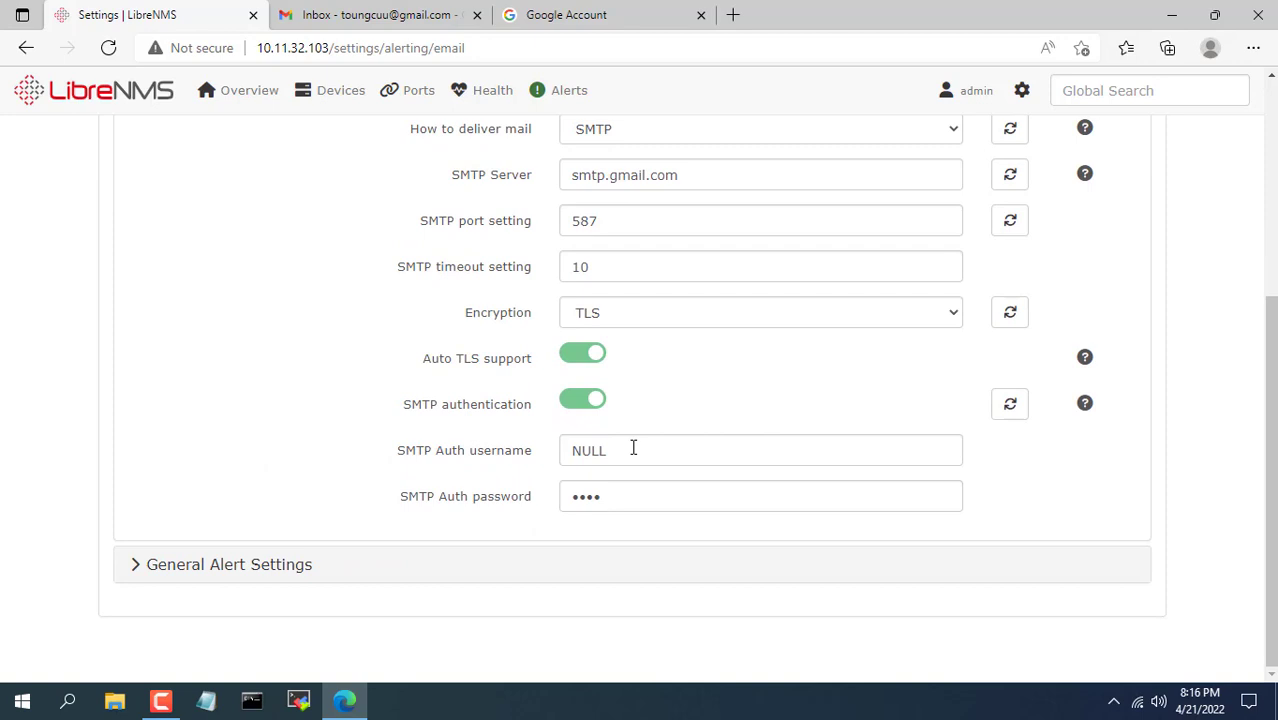
pyautogui.moveTo(630, 450); pyautogui.dragTo(502, 455)
pyautogui.hotkey('ctrl', 'v')
pyautogui.press('Tab')
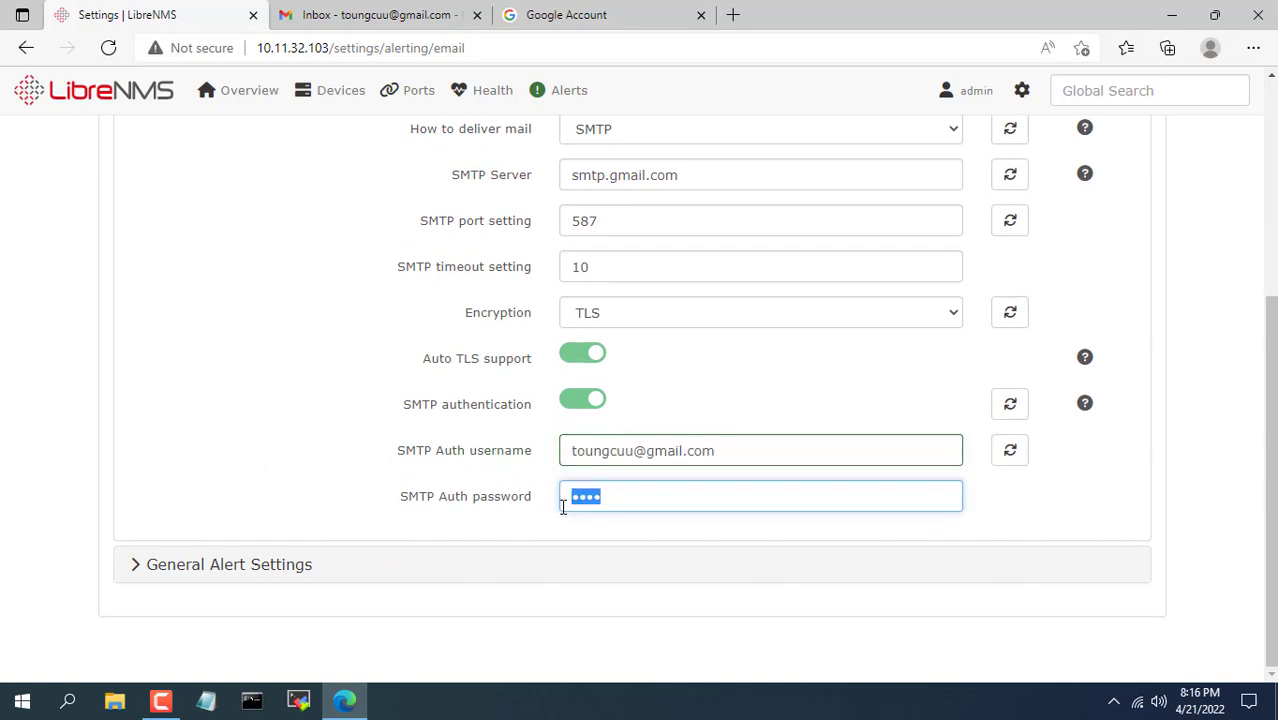
pyautogui.press('BackSpace')
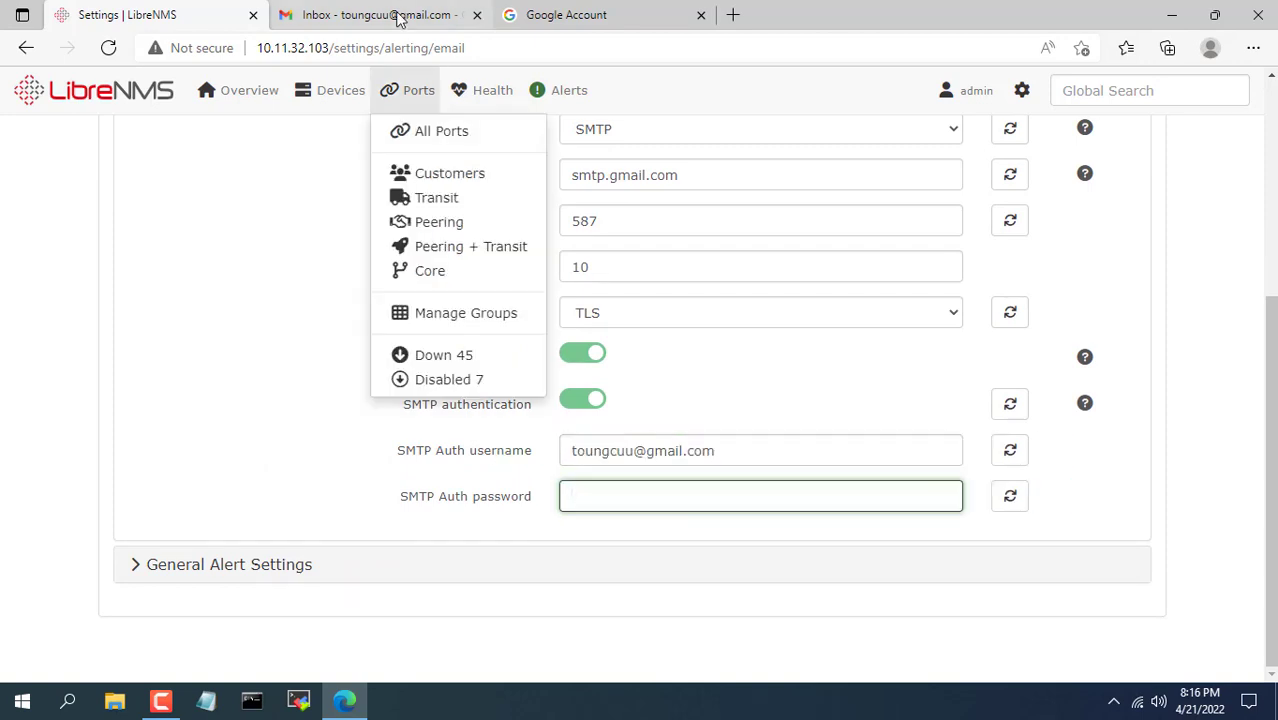
pyautogui.click(396, 18)
# Go to the App passwords page in Google Account security settings
pyautogui.click(536, 20)
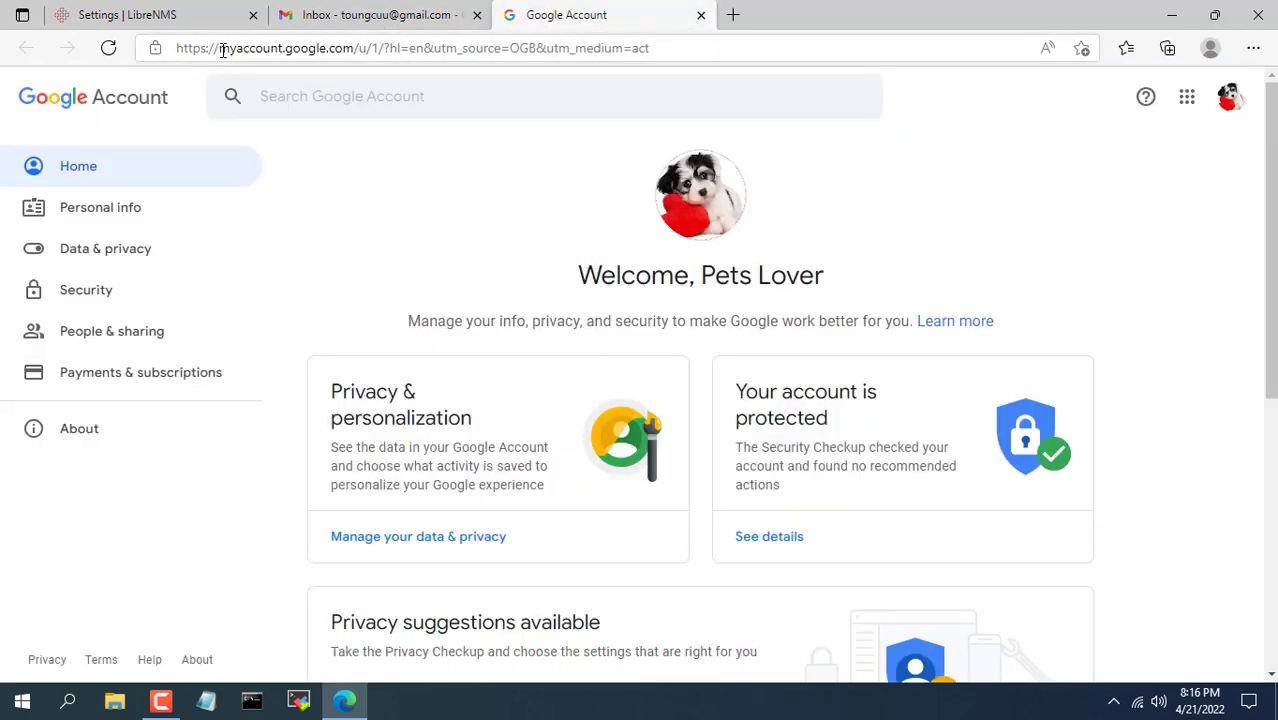
pyautogui.moveTo(222, 50); pyautogui.dragTo(354, 50)
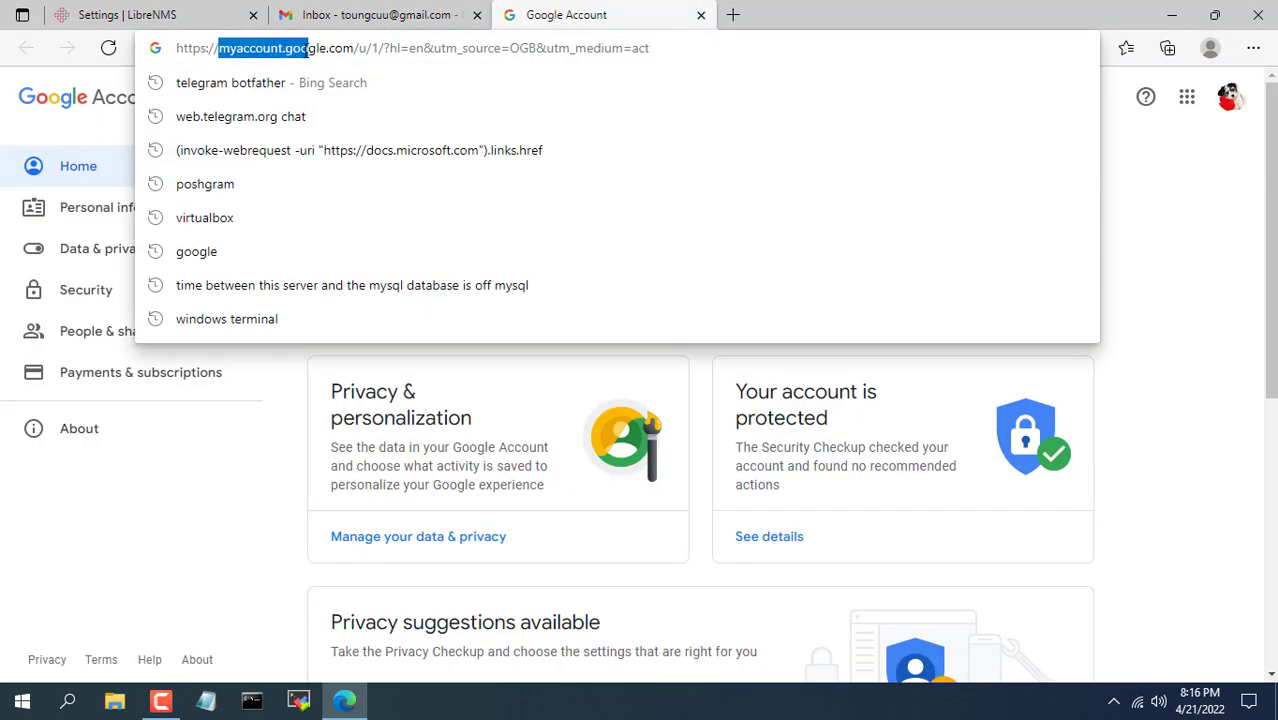
pyautogui.click(239, 470)
pyautogui.click(123, 308)
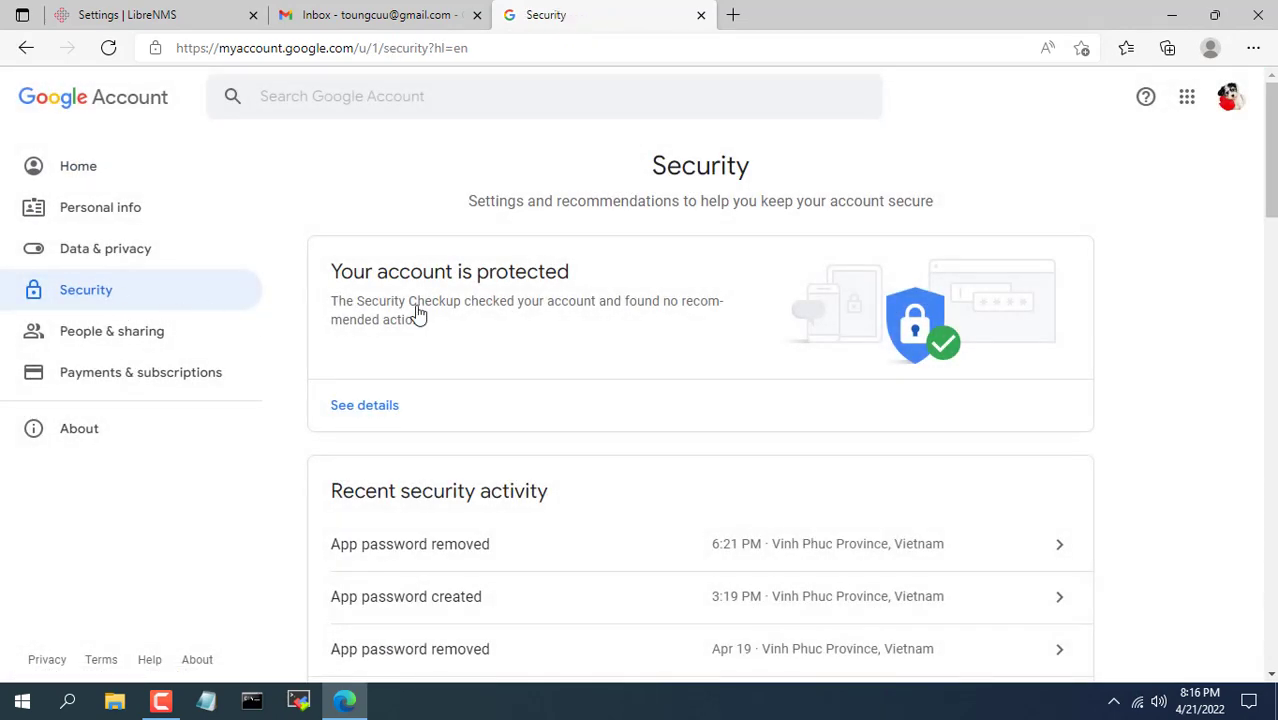
pyautogui.moveTo(1268, 212); pyautogui.dragTo(1258, 348)
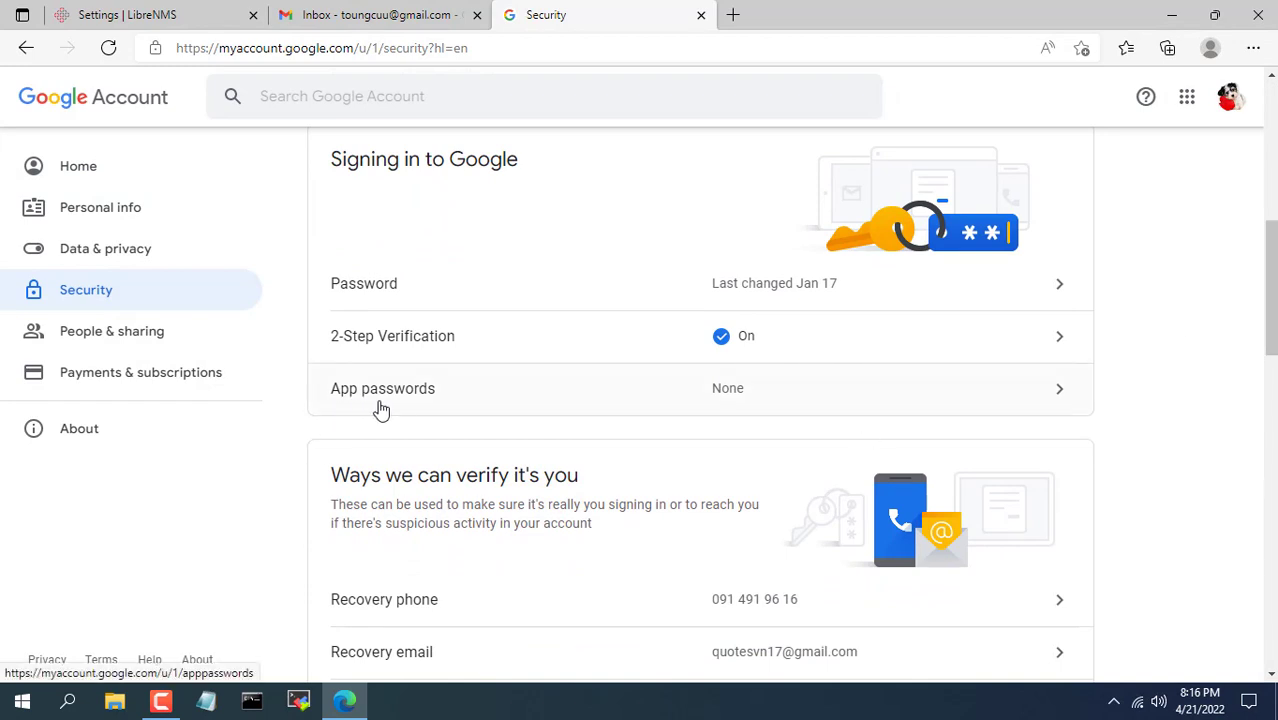
pyautogui.click(1056, 397)
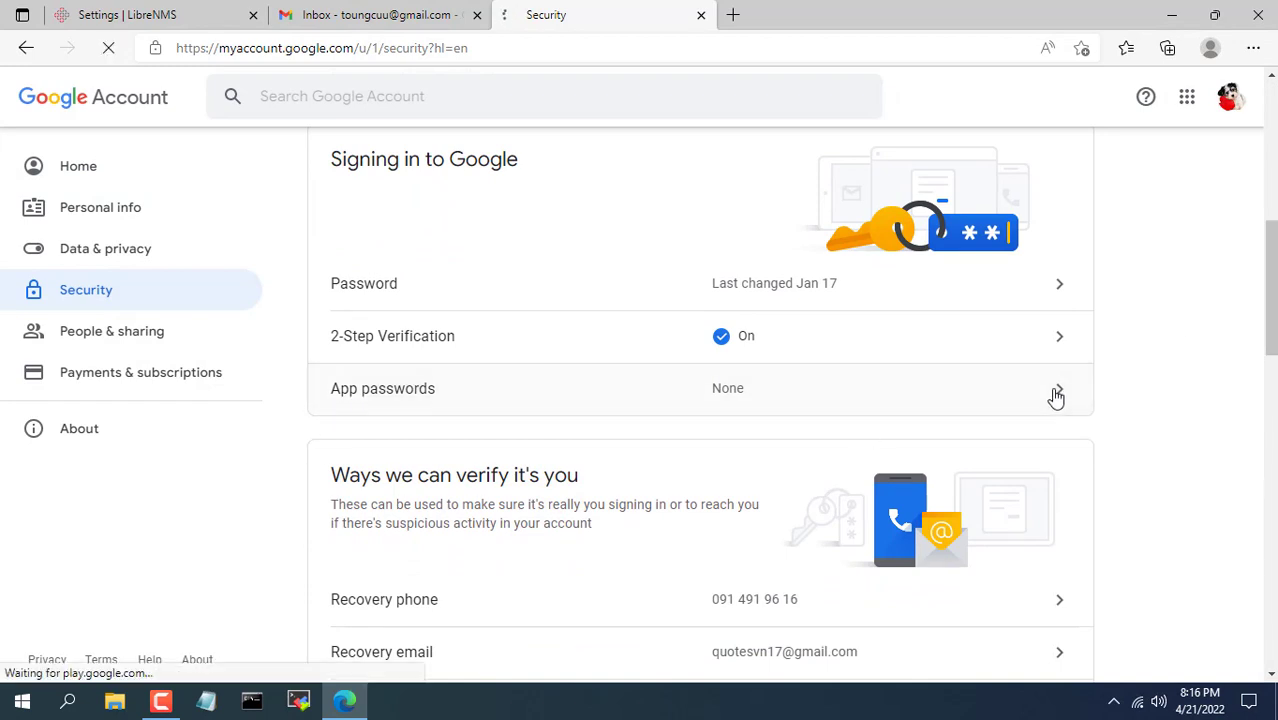
# Generate a custom app password named librenms, copy it and close the dialog
pyautogui.click(498, 380)
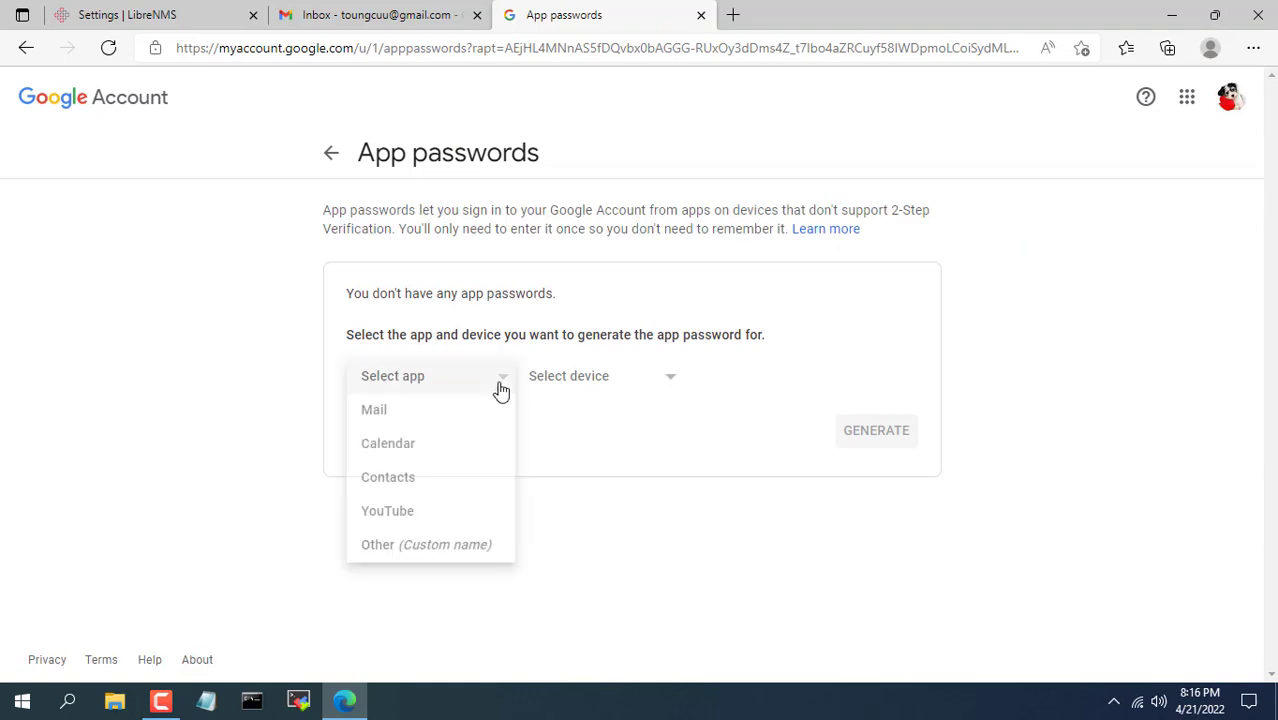
pyautogui.click(414, 548)
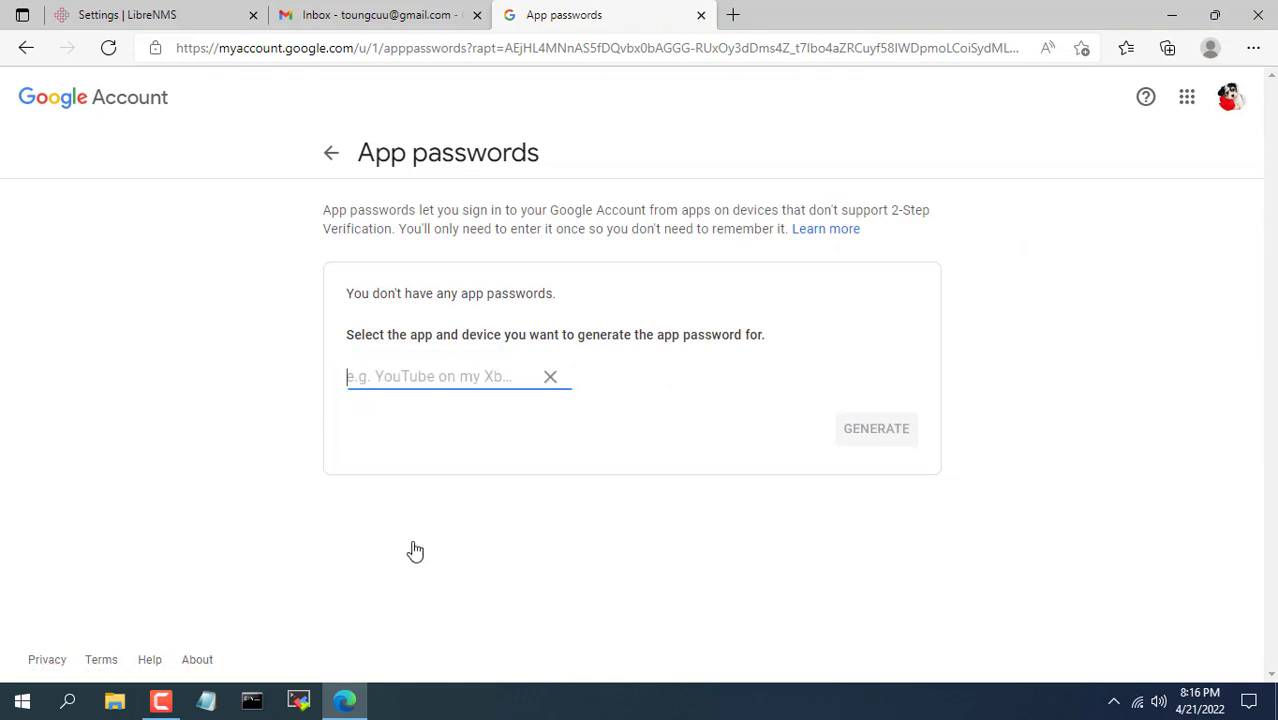
pyautogui.write('librenms')
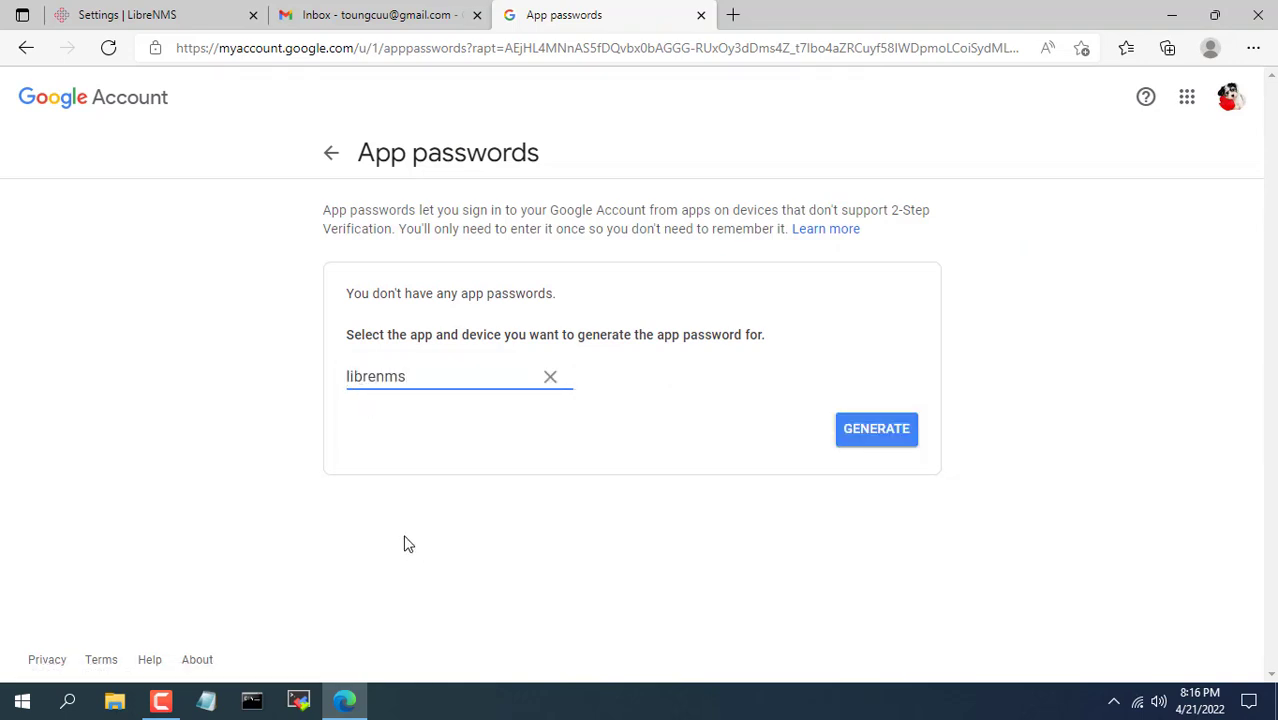
pyautogui.hotkey('shift', 'Left')
pyautogui.hotkey('shift', 'Left')
pyautogui.hotkey('shift', 'Left')
pyautogui.hotkey('shift', 'Left')
pyautogui.hotkey('shift', 'Left')
pyautogui.hotkey('shift', 'Left')
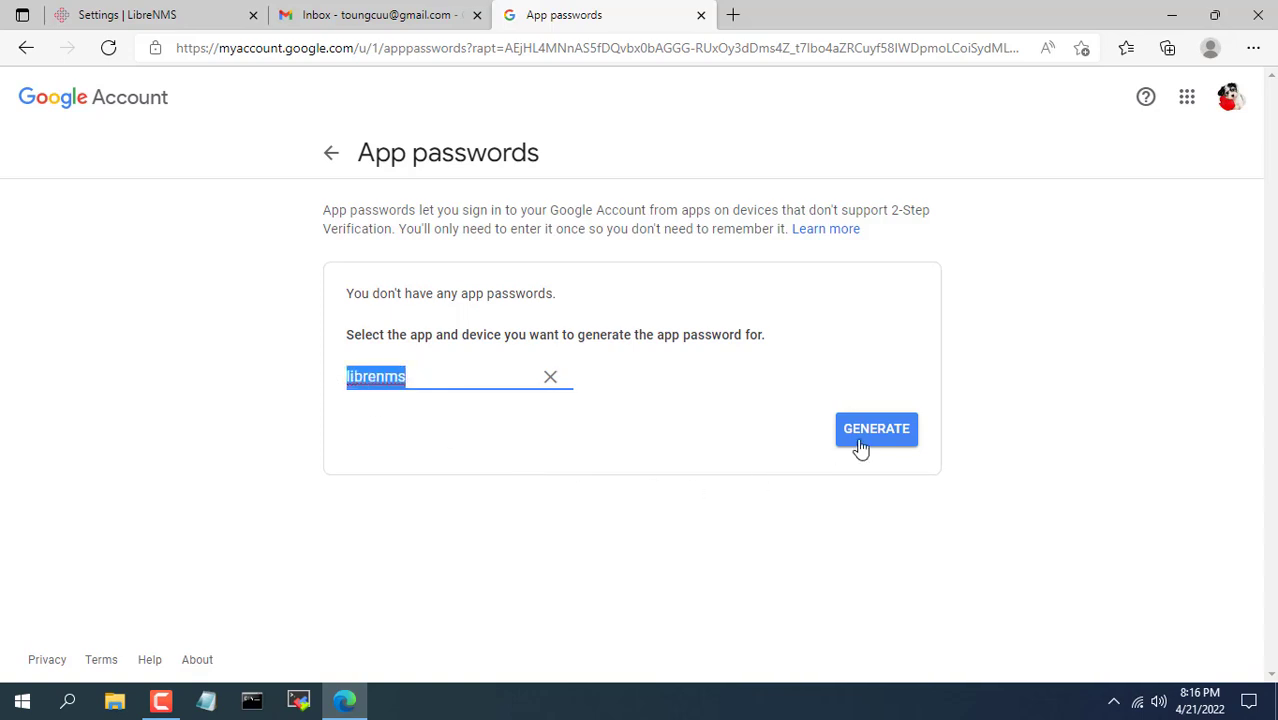
pyautogui.click(860, 448)
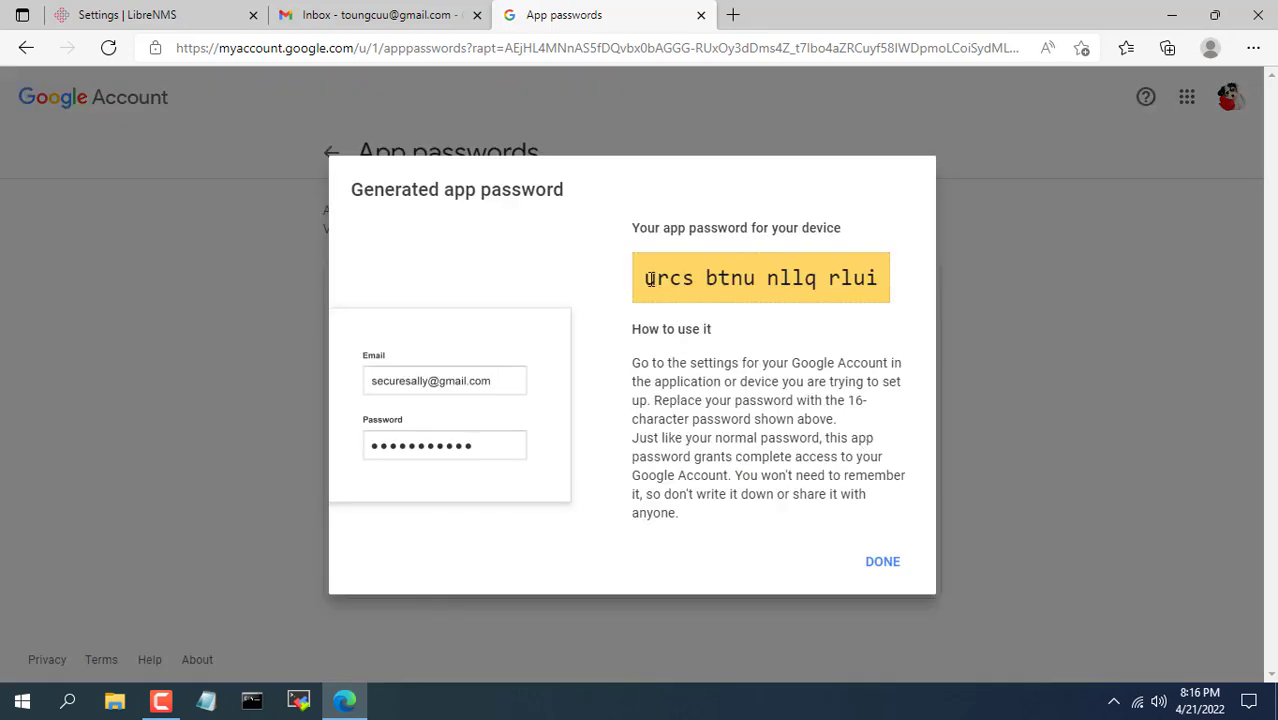
pyautogui.moveTo(648, 279); pyautogui.dragTo(871, 279)
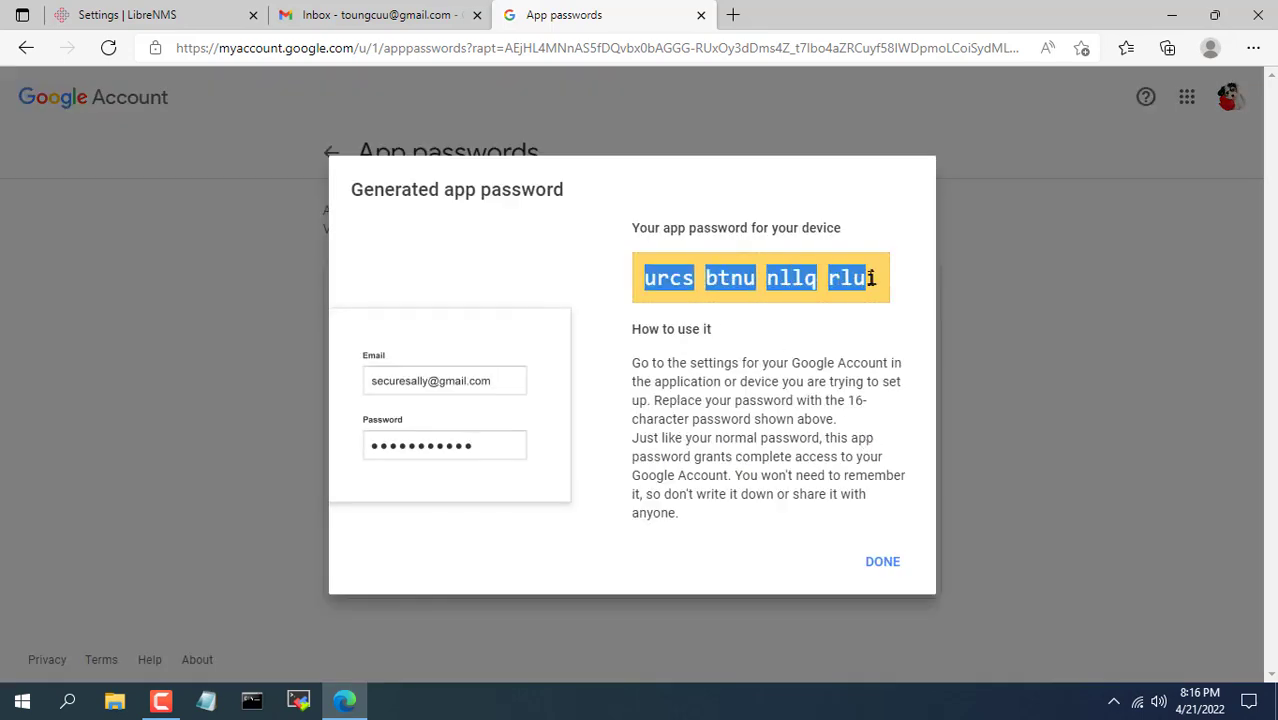
pyautogui.click(884, 562)
# Paste the Gmail app password into LibreNMS's SMTP Auth password field
pyautogui.click(190, 20)
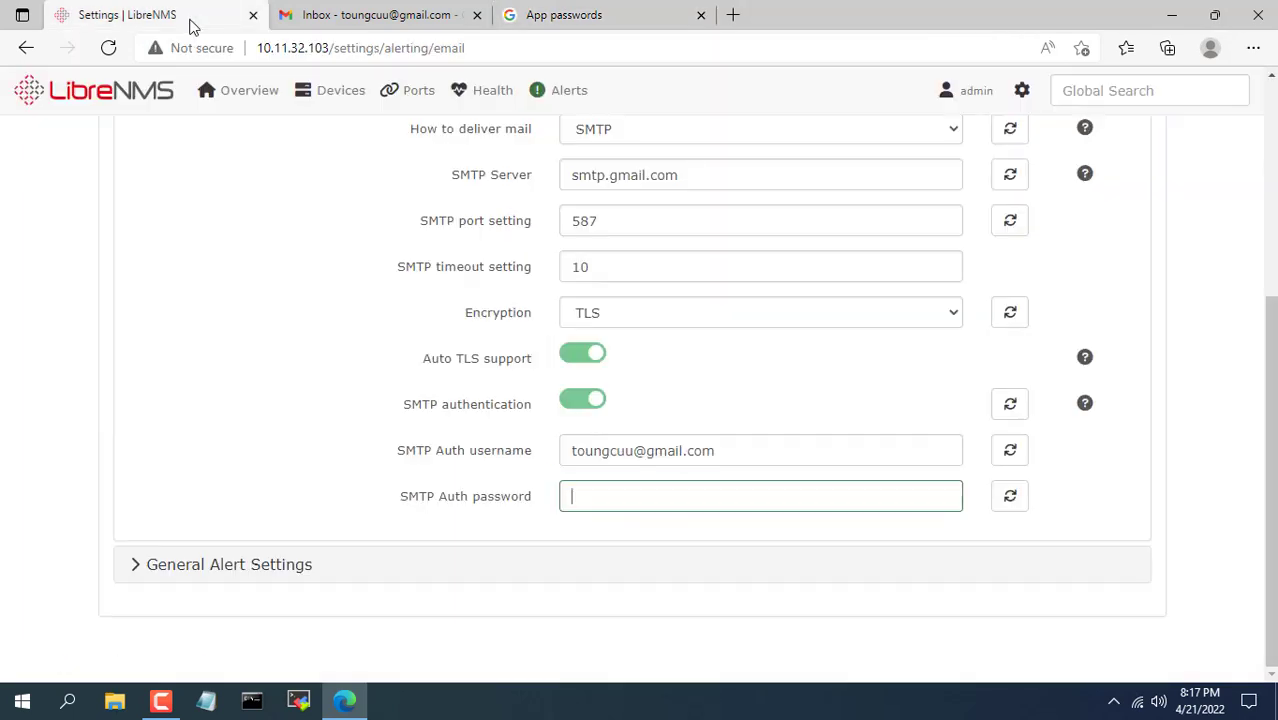
pyautogui.click(714, 500)
pyautogui.hotkey('ctrl', 'v')
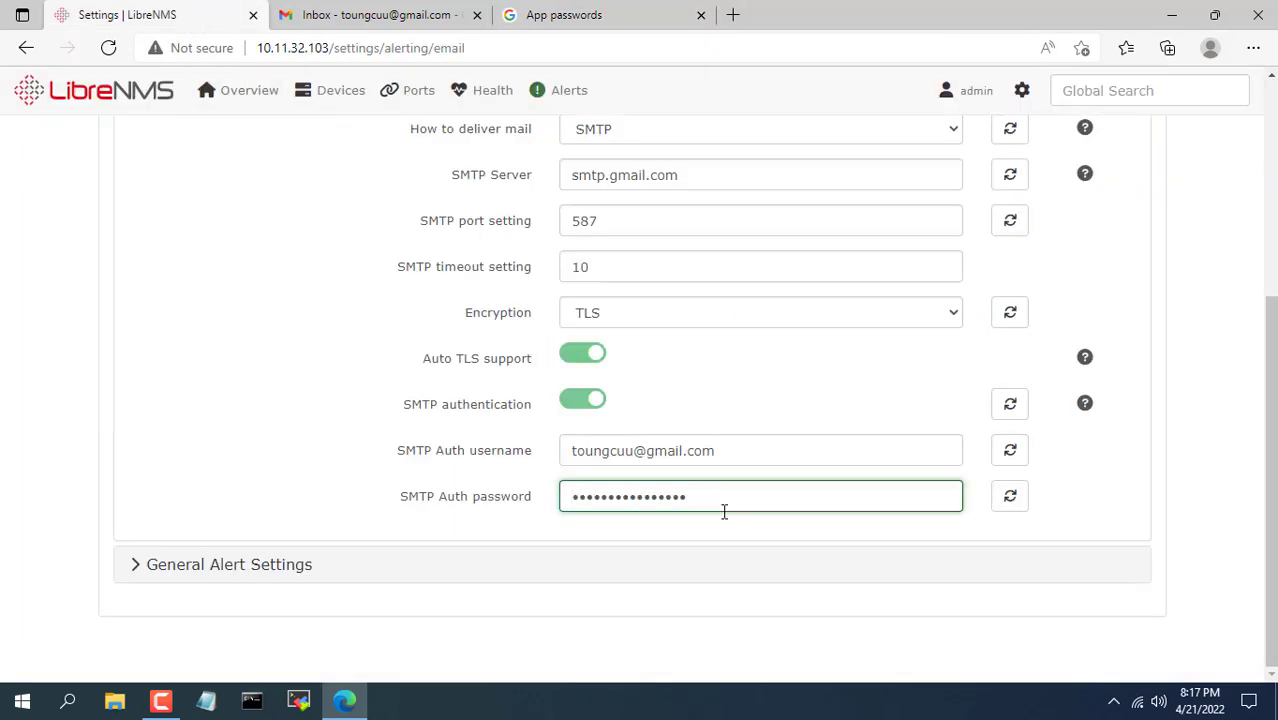
# Review the from address, SMTP server, port and username values, then collapse Email Options
pyautogui.scroll(1, 841, 595)
pyautogui.scroll(1, 841, 597)
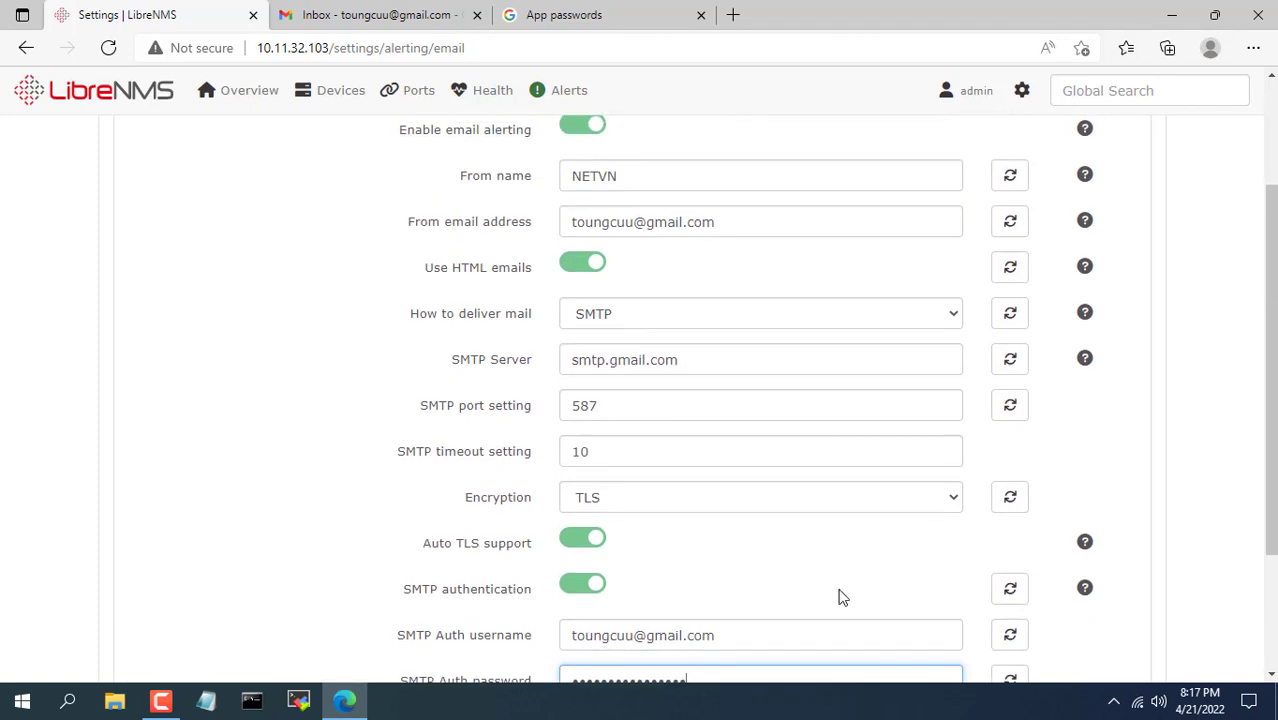
pyautogui.click(772, 228)
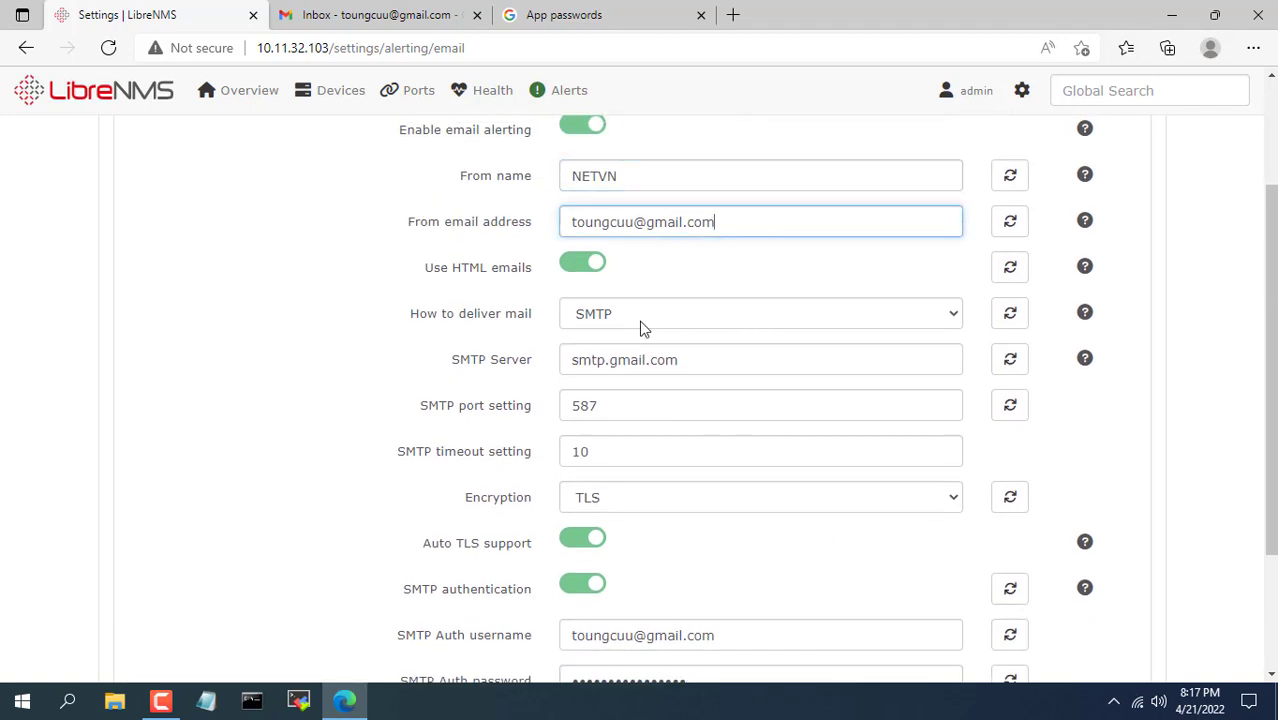
pyautogui.click(700, 358)
pyautogui.click(762, 402)
pyautogui.scroll(-1, 740, 400)
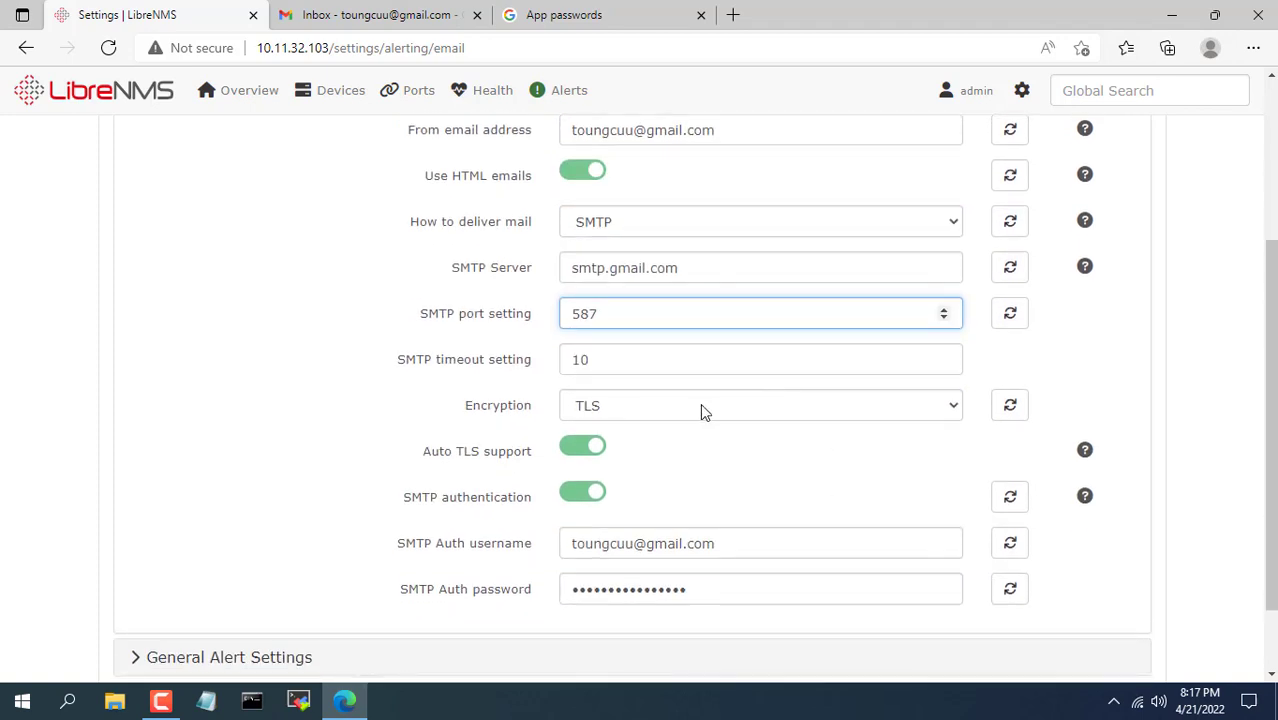
pyautogui.click(744, 543)
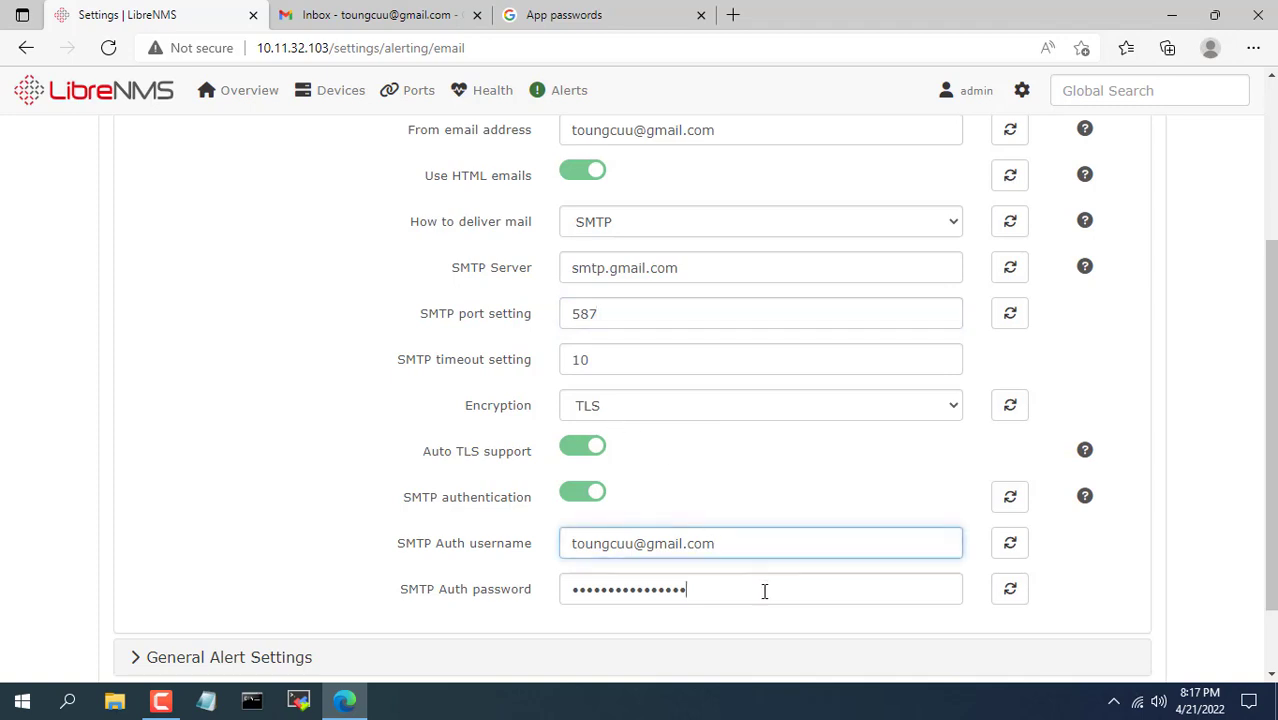
pyautogui.click(786, 588)
pyautogui.scroll(3, 814, 587)
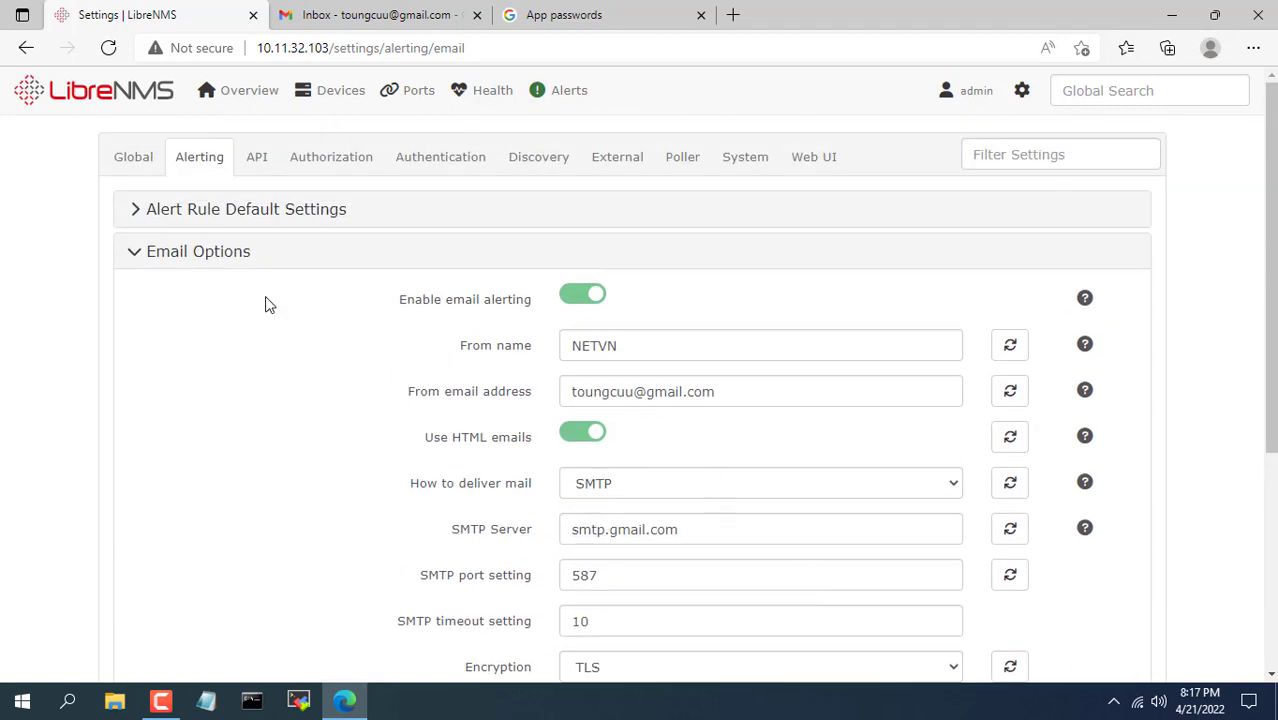
pyautogui.click(134, 252)
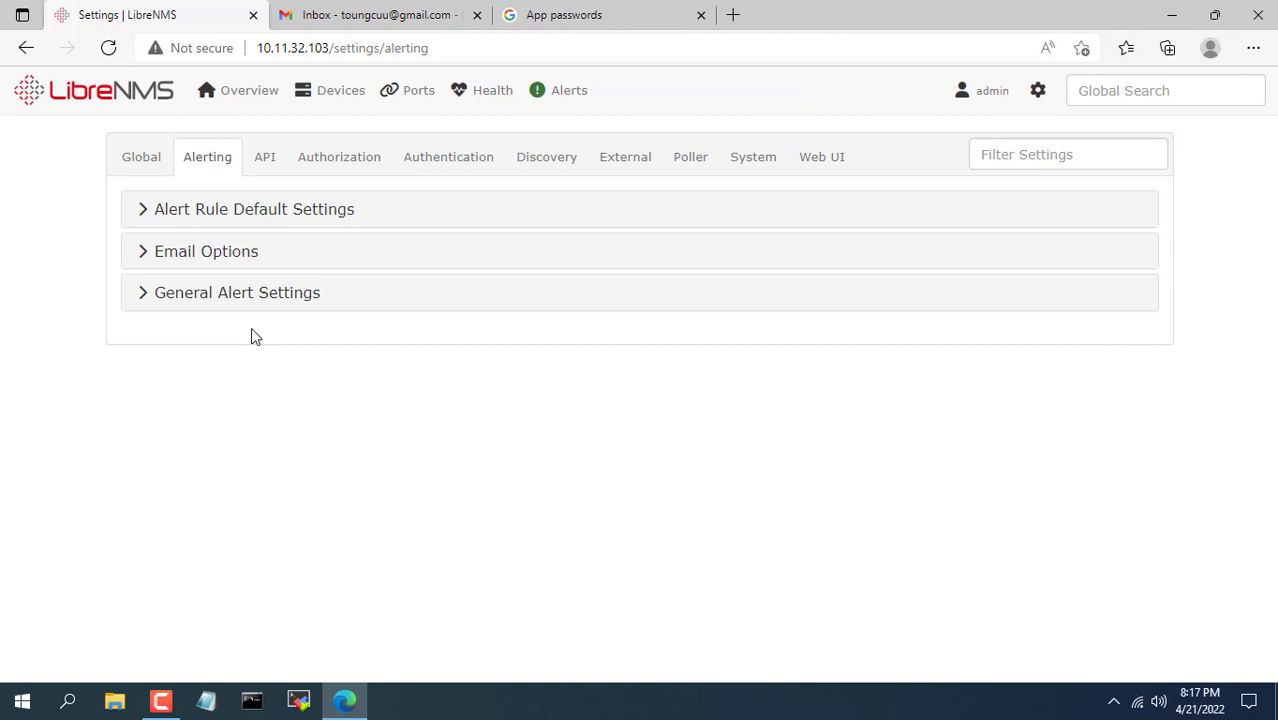
pyautogui.moveTo(560, 90)
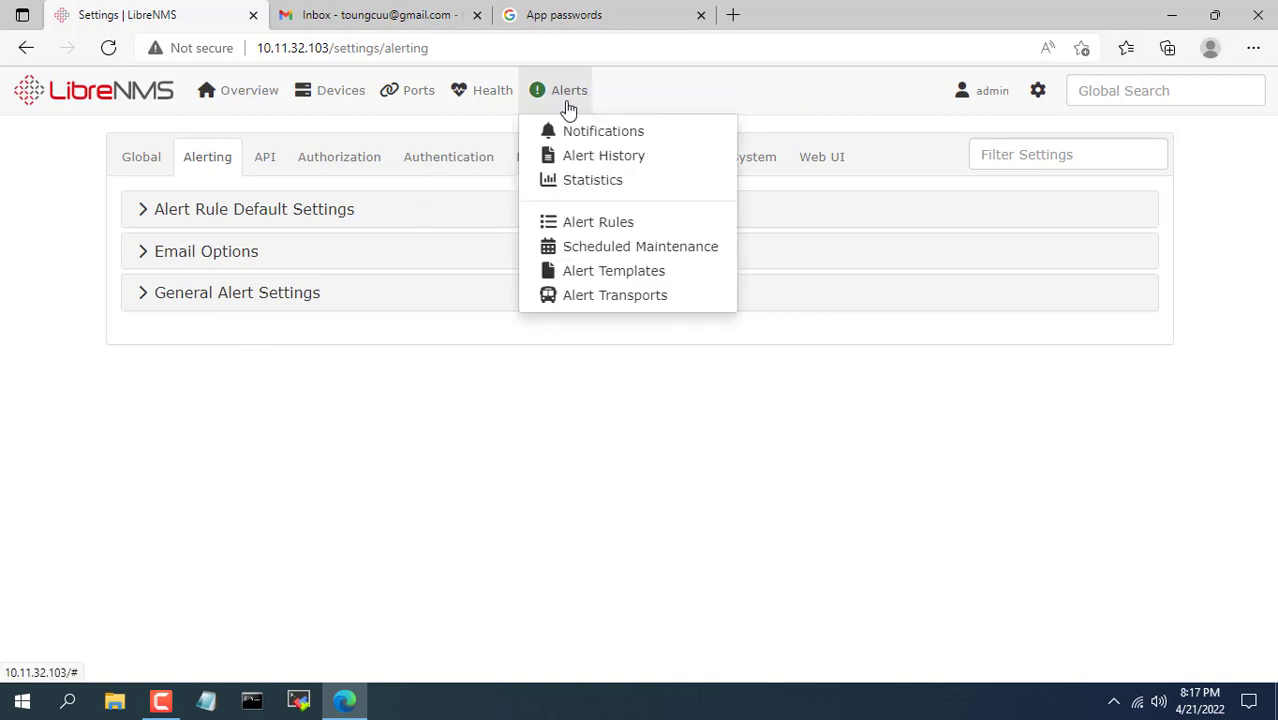
# Create the default Mail alert transport TestLibreNMS sending to the Gmail address
pyautogui.click(620, 296)
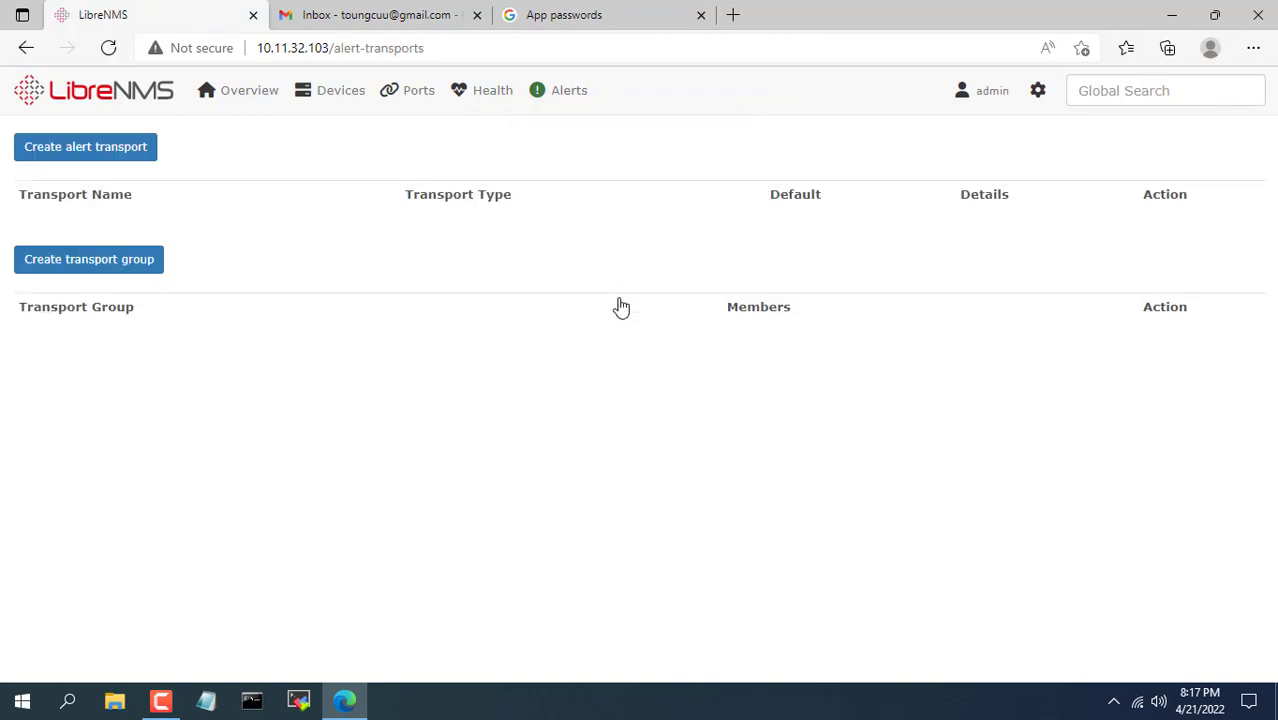
pyautogui.click(114, 160)
pyautogui.write('TestLibreNMS')
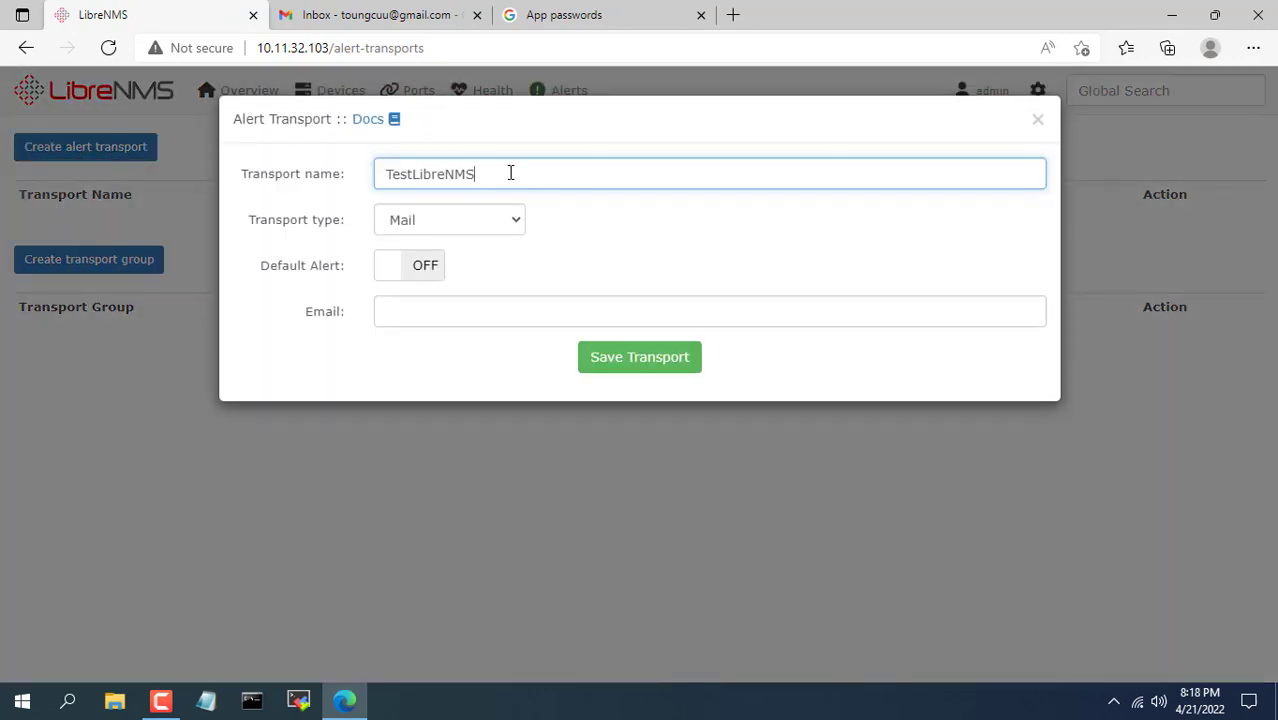
pyautogui.click(418, 225)
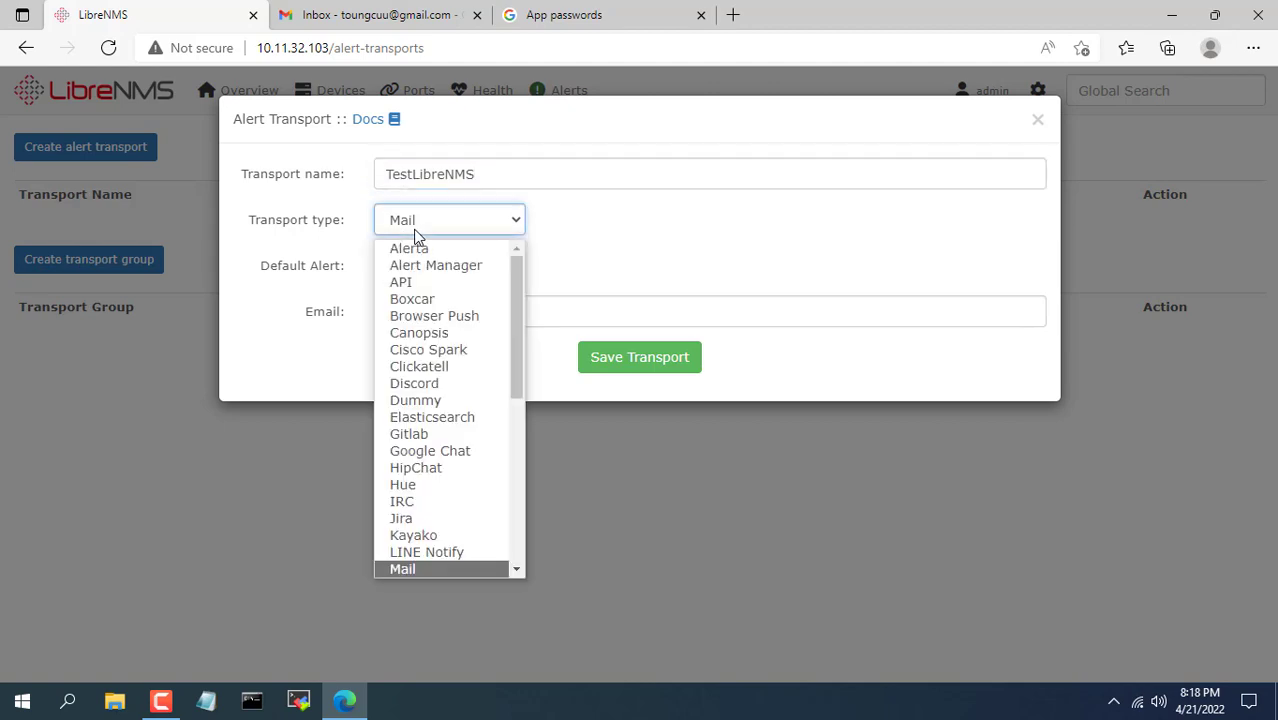
pyautogui.click(418, 233)
pyautogui.click(421, 268)
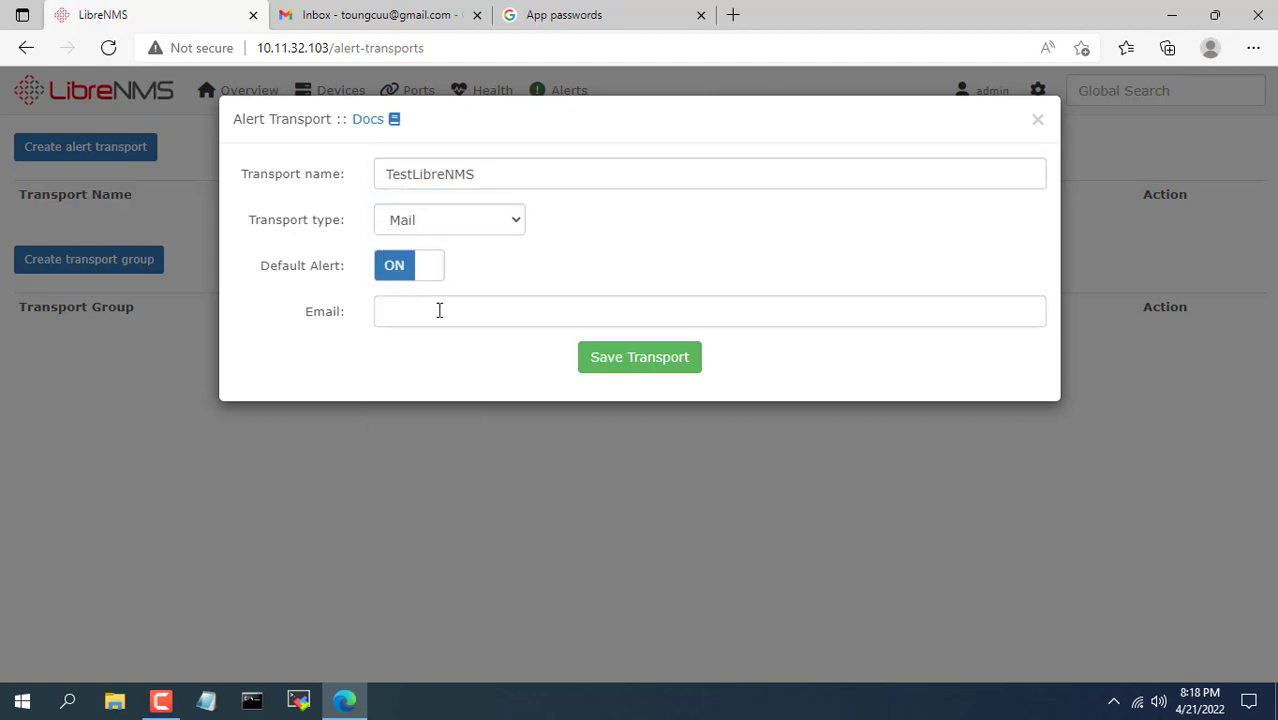
pyautogui.click(439, 308)
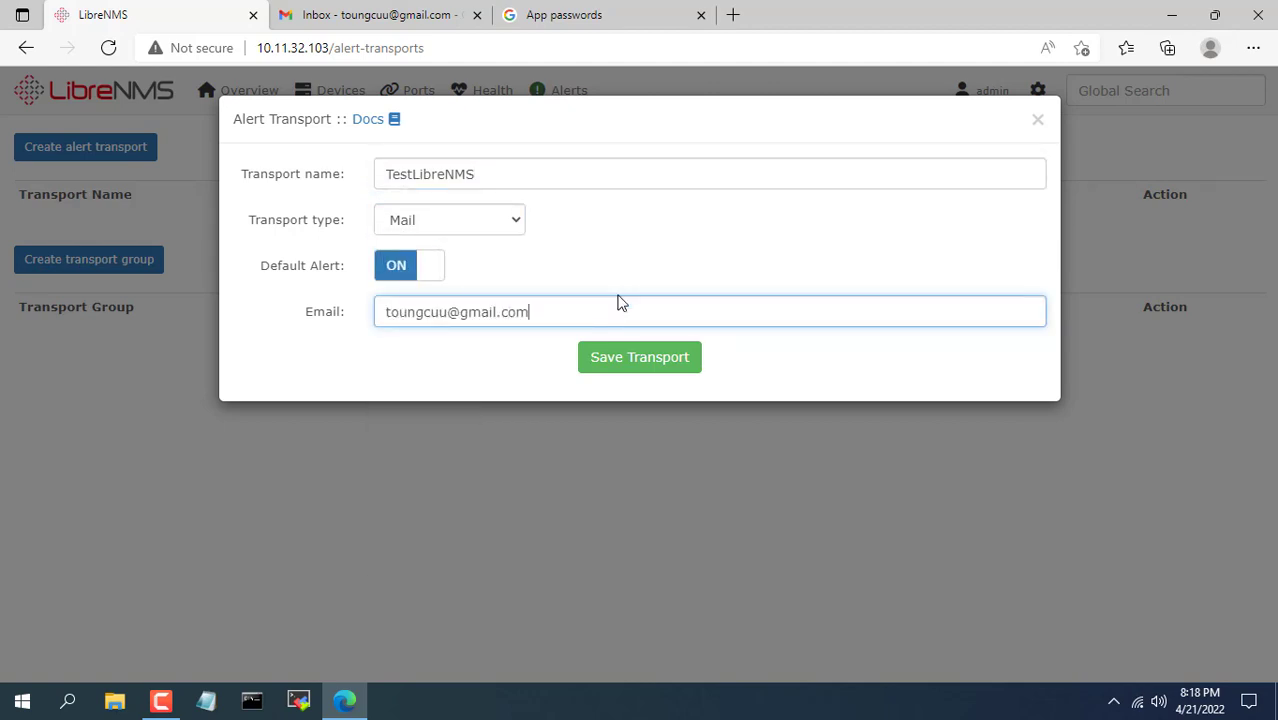
pyautogui.click(628, 360)
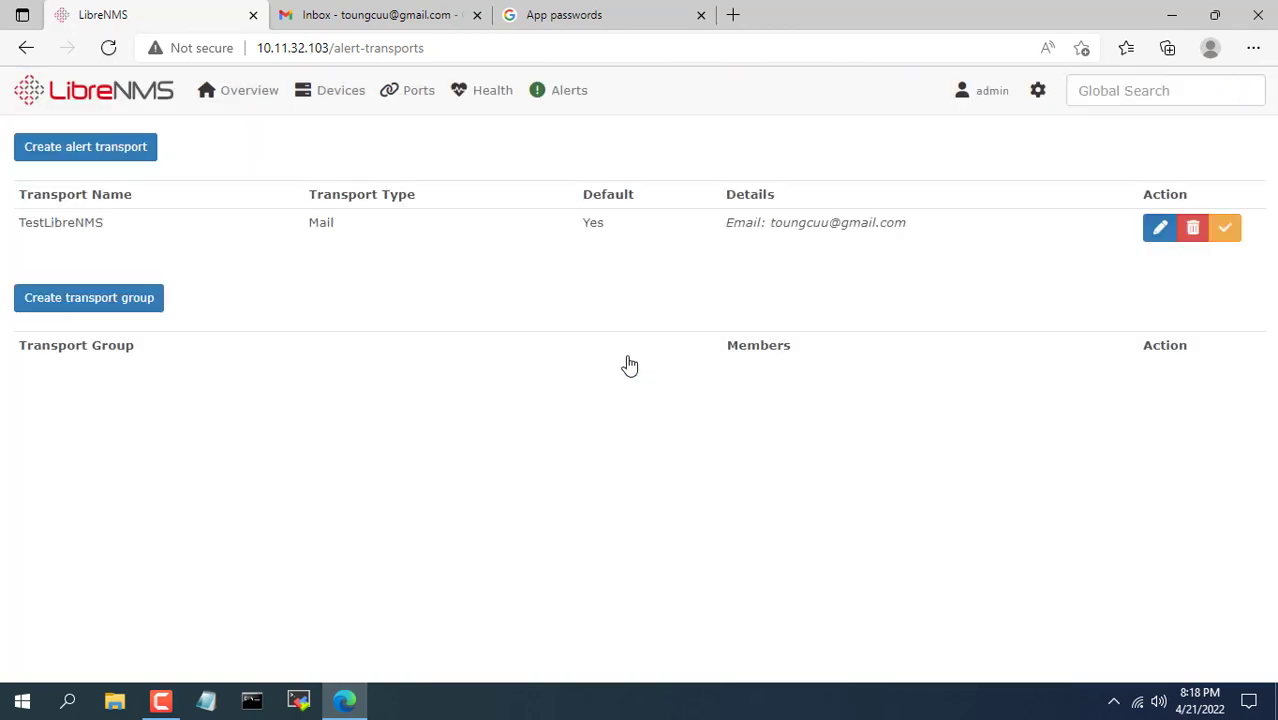
pyautogui.moveTo(560, 90)
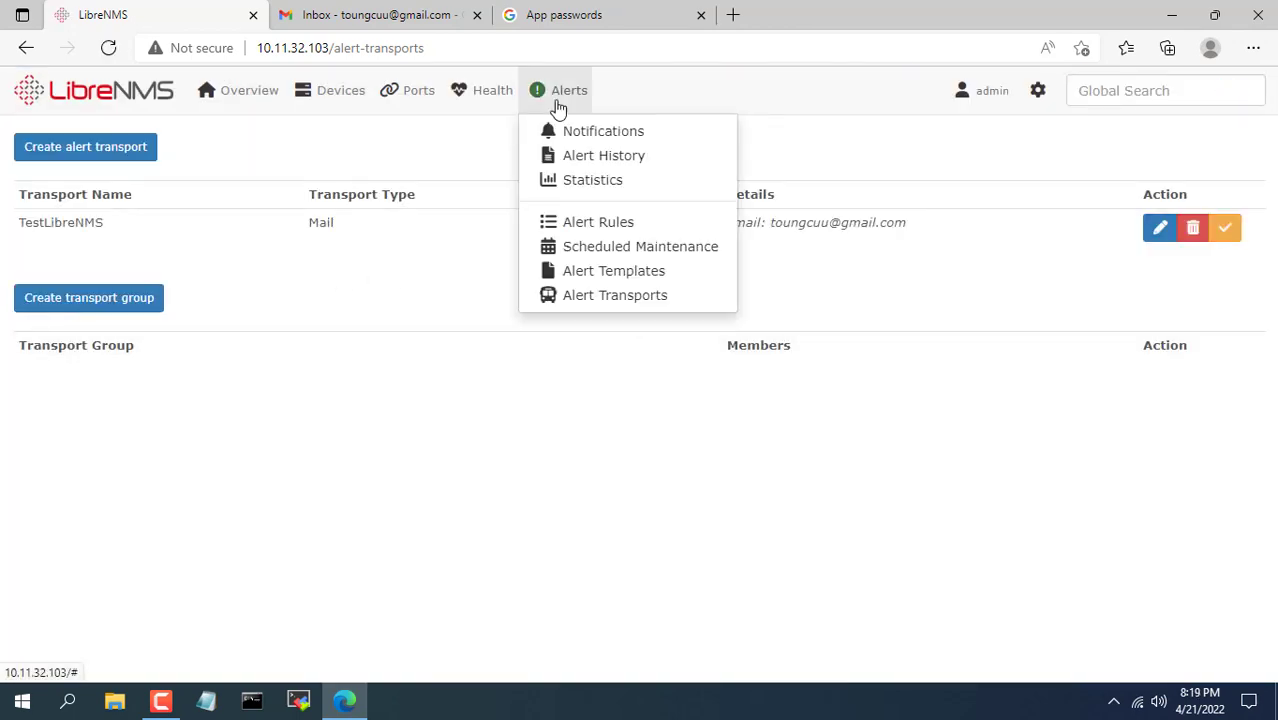
# Start a new alert rule from the collection's Devices up/down template
pyautogui.click(614, 230)
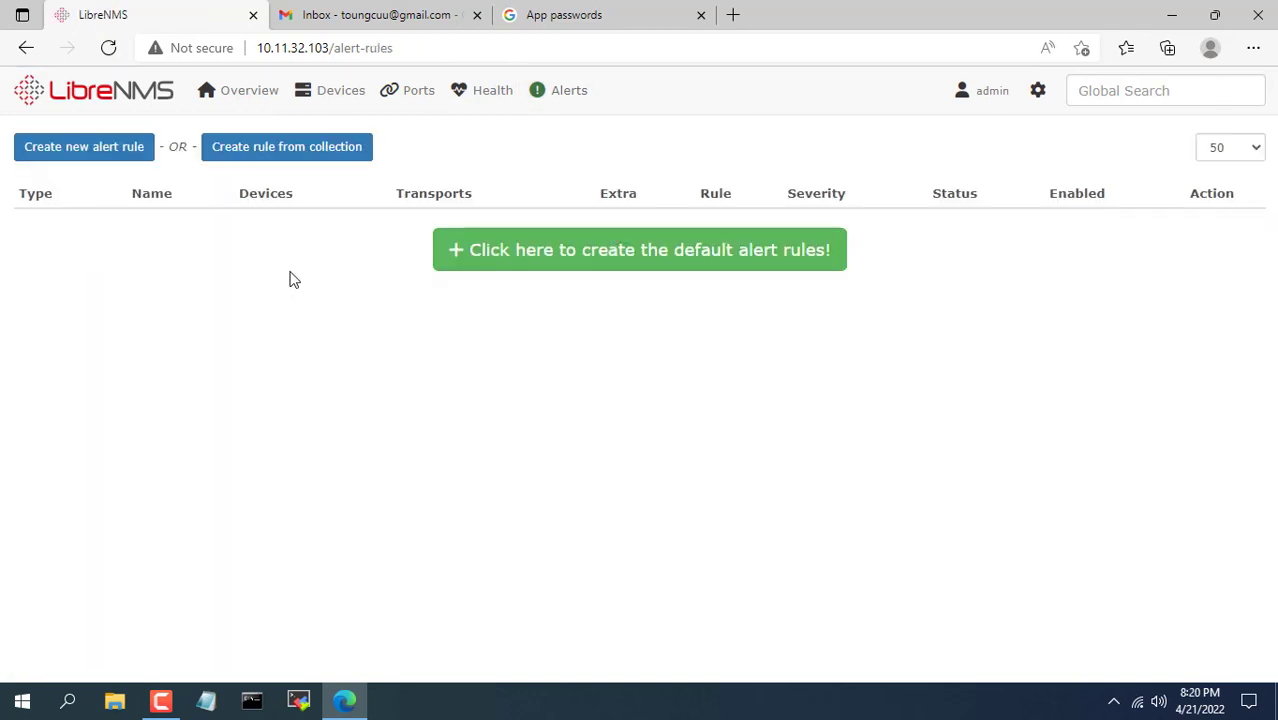
pyautogui.click(314, 156)
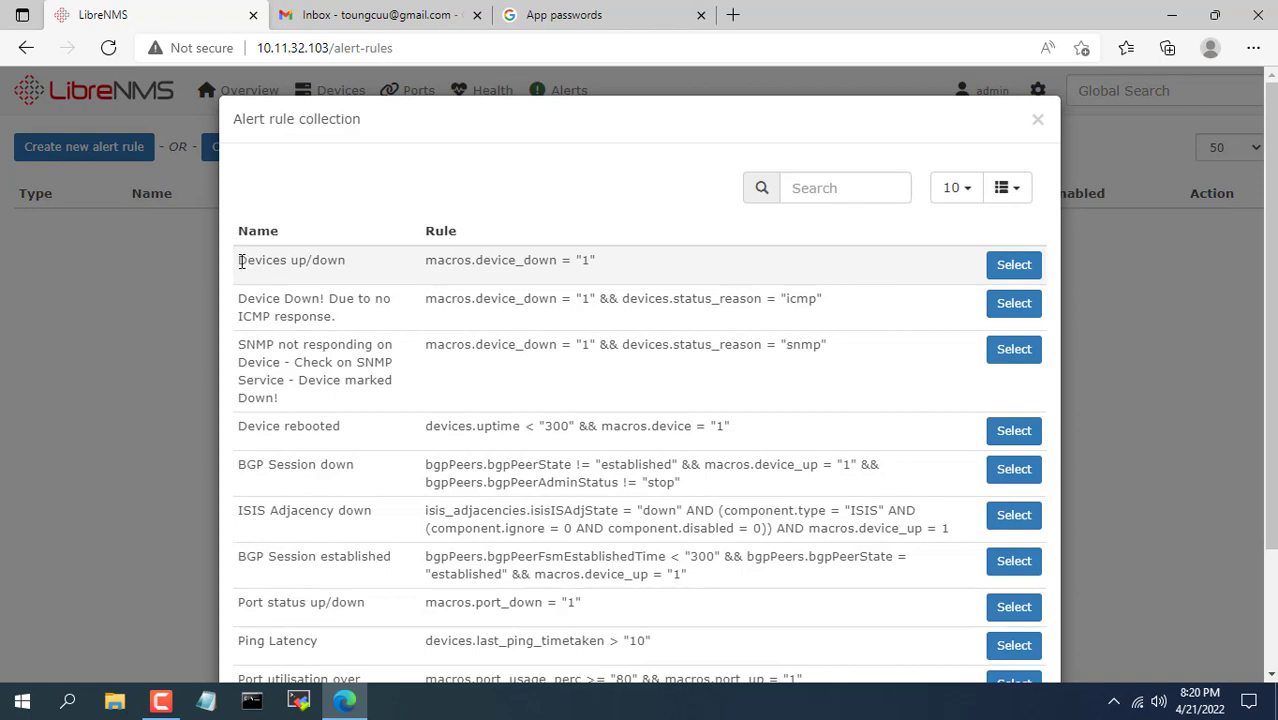
pyautogui.moveTo(241, 262); pyautogui.dragTo(349, 261)
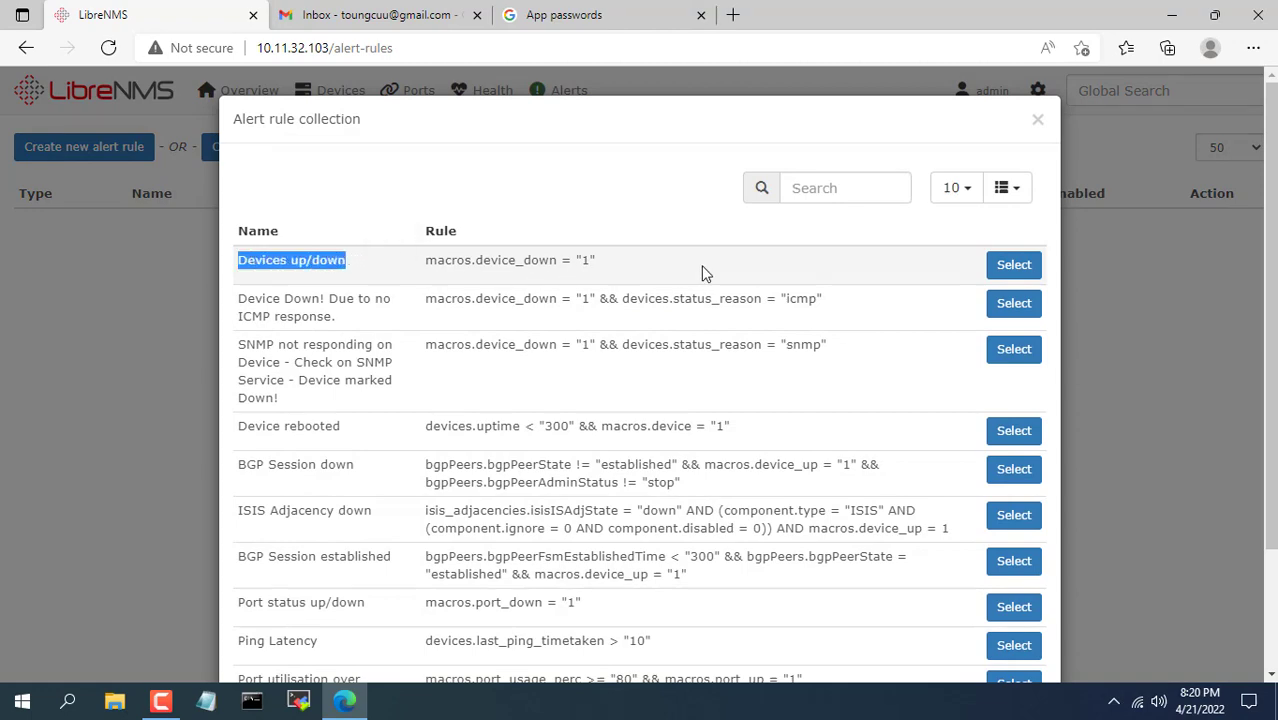
pyautogui.click(1000, 265)
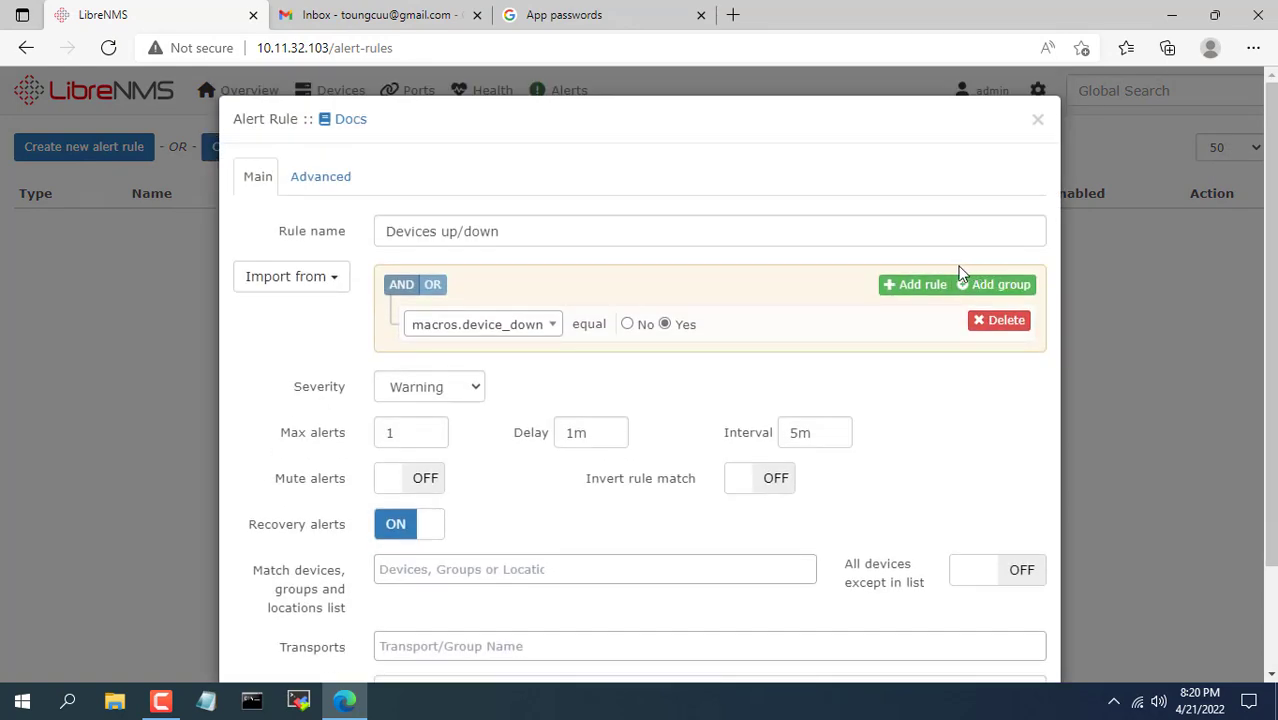
# Match device 10.11.32.113, alert via TestLibreNMS mail, set interval 1m, and save the rule
pyautogui.scroll(-2, 570, 398)
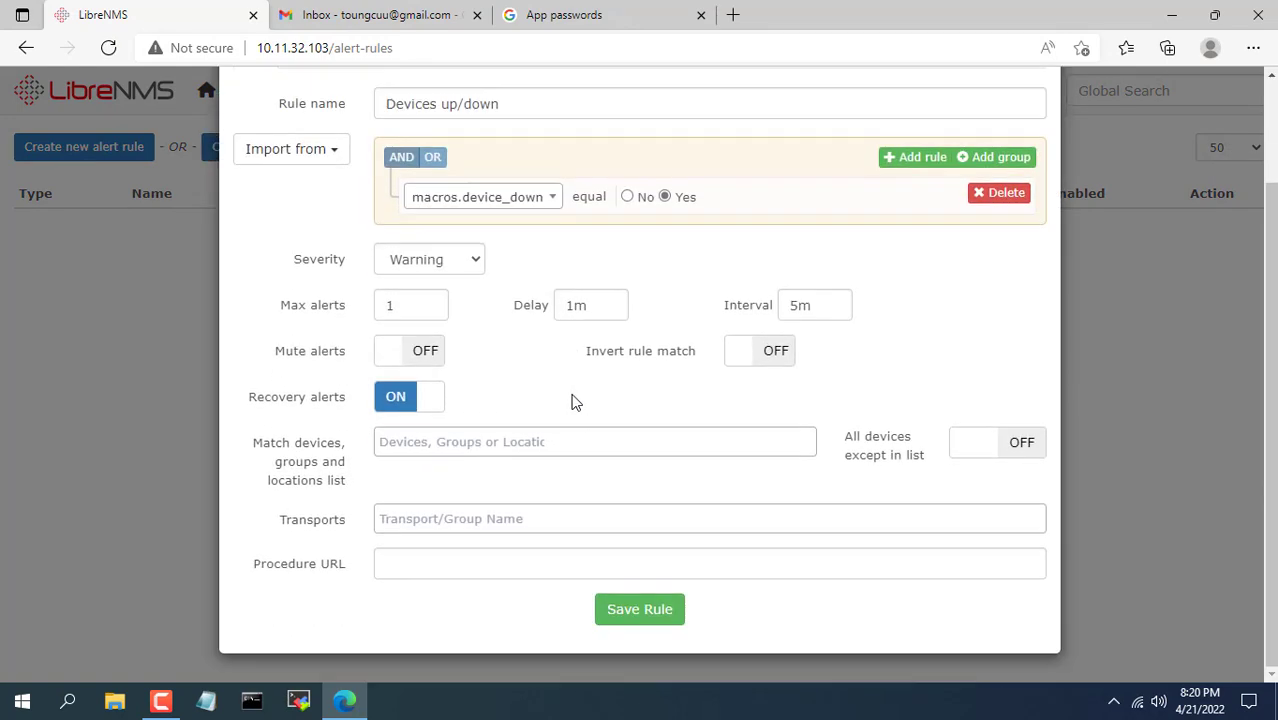
pyautogui.click(538, 442)
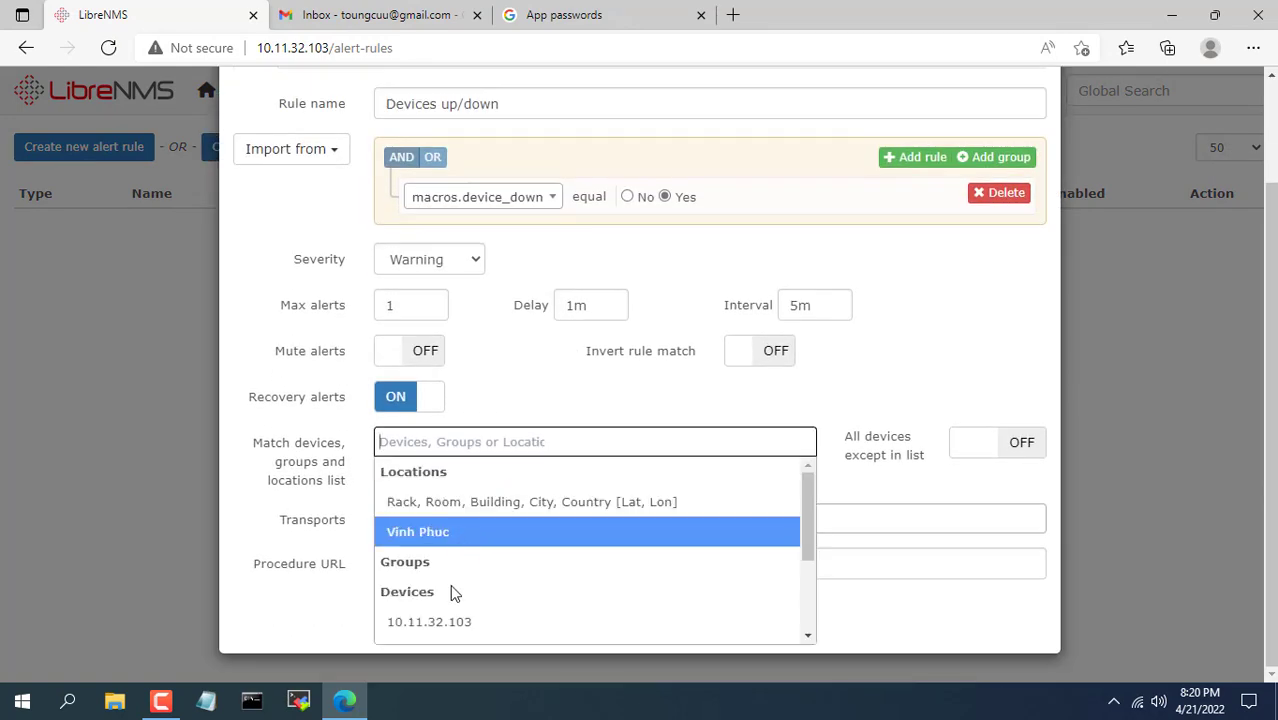
pyautogui.scroll(-1, 455, 615)
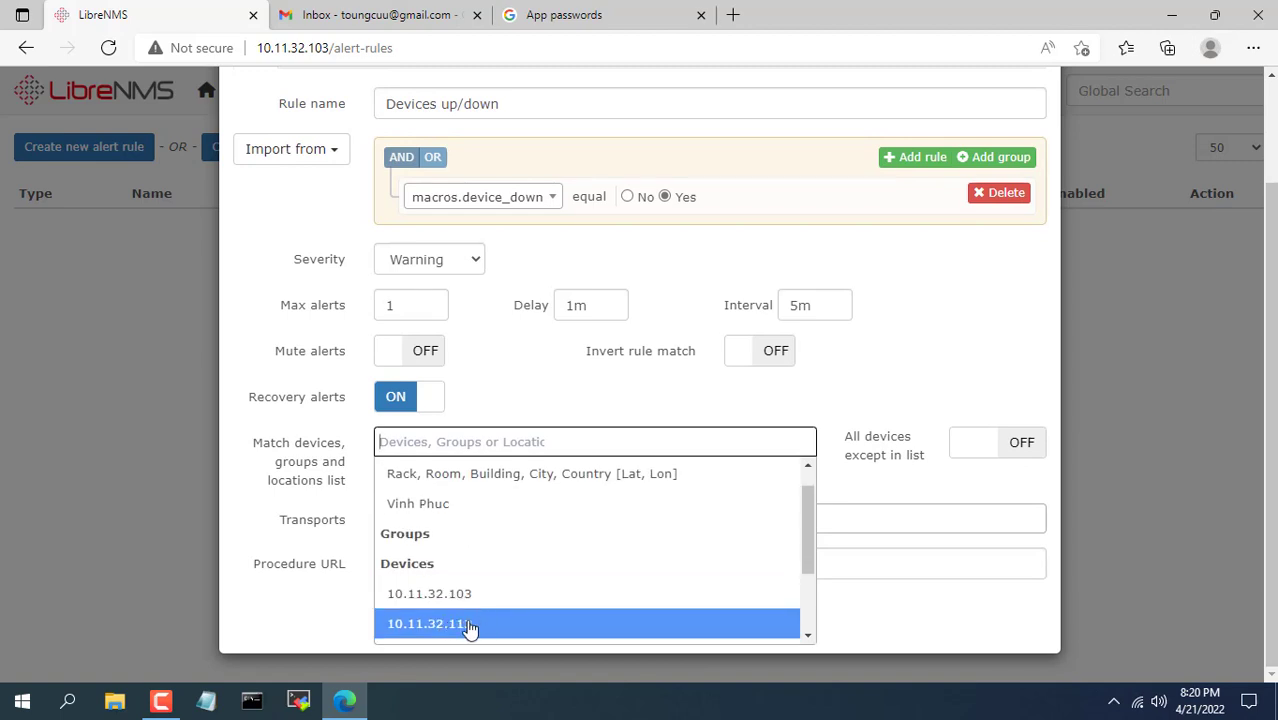
pyautogui.click(470, 622)
pyautogui.click(479, 522)
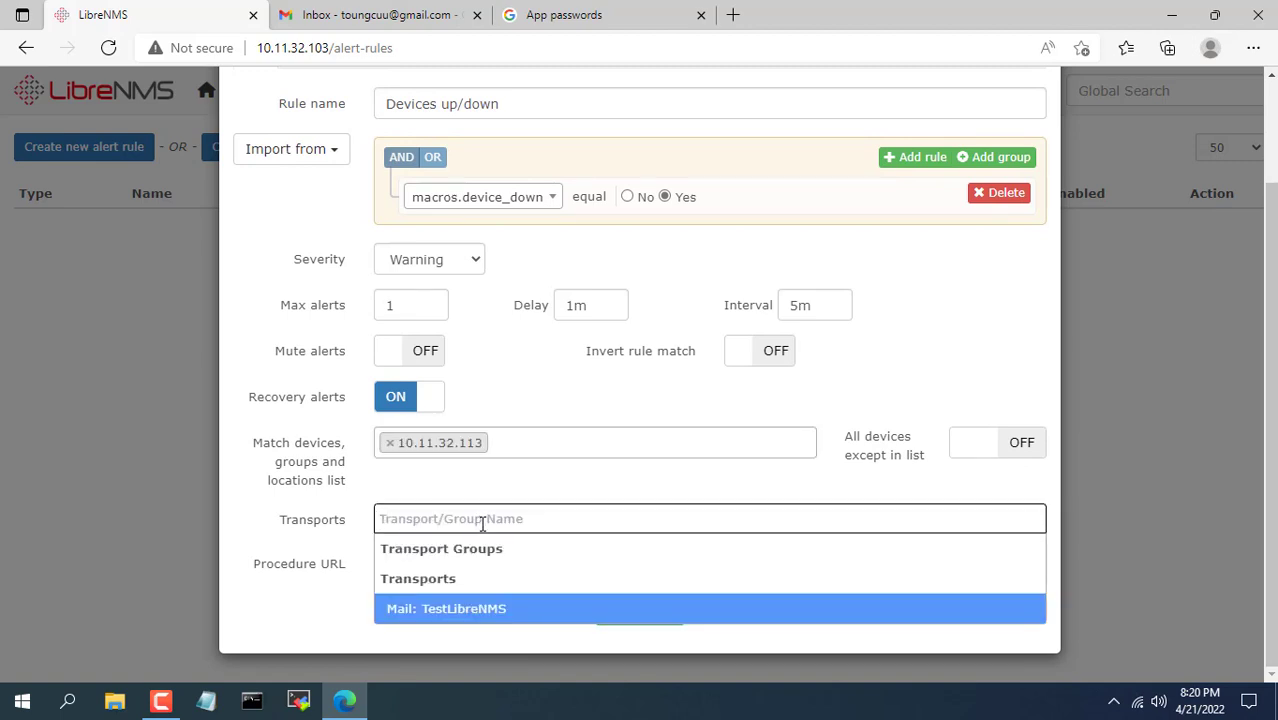
pyautogui.click(467, 612)
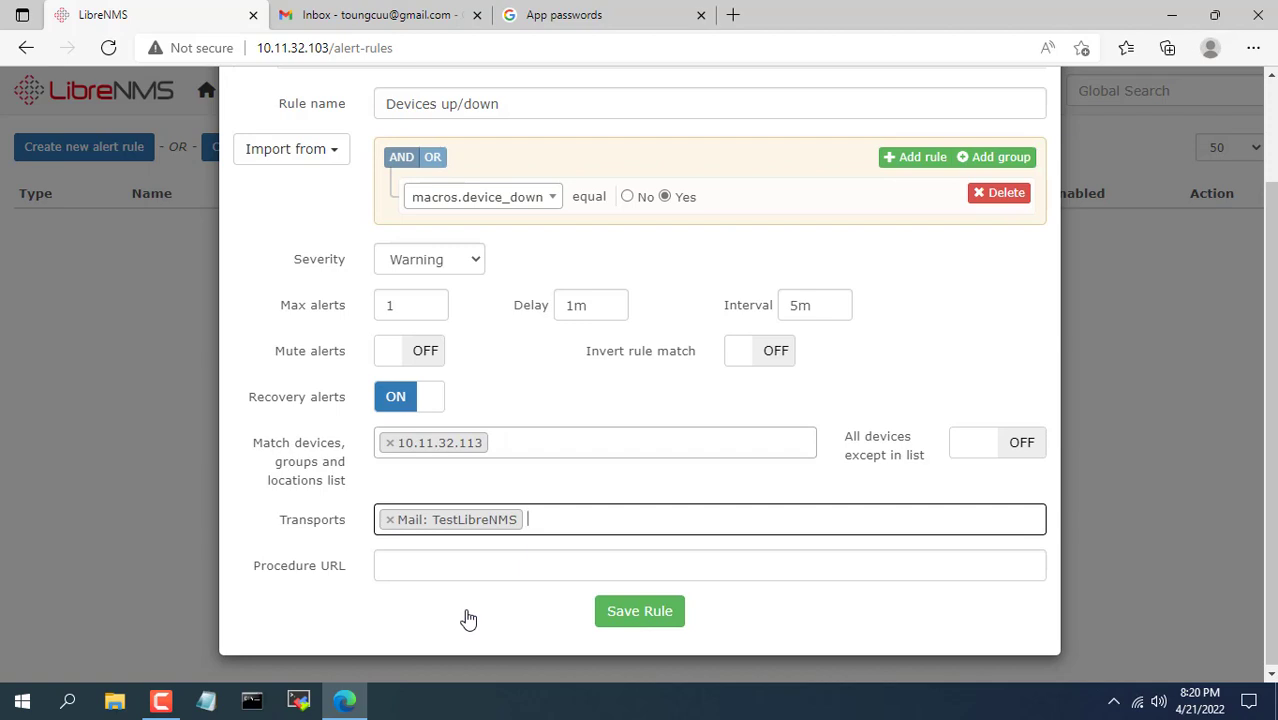
pyautogui.moveTo(802, 306); pyautogui.dragTo(819, 311)
pyautogui.write('1')
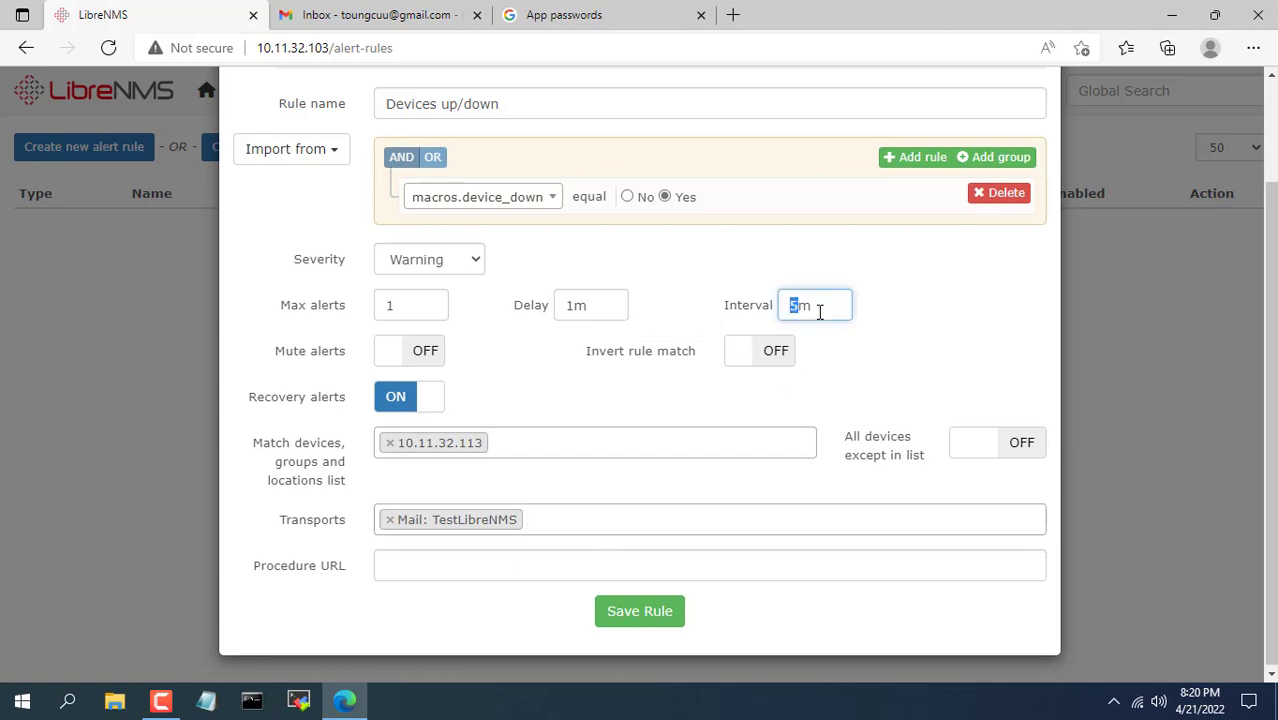
pyautogui.click(641, 615)
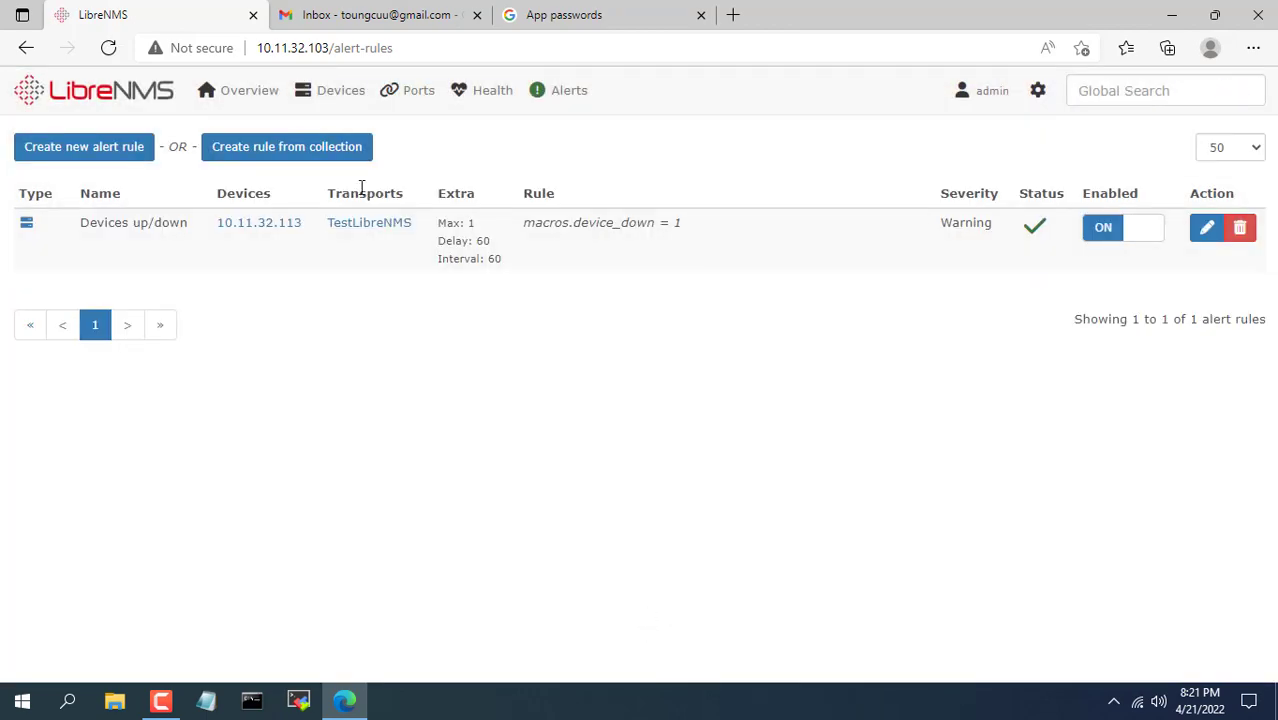
# Start a rule from the Device Down! Due to no ICMP response template with interval 1m
pyautogui.click(325, 158)
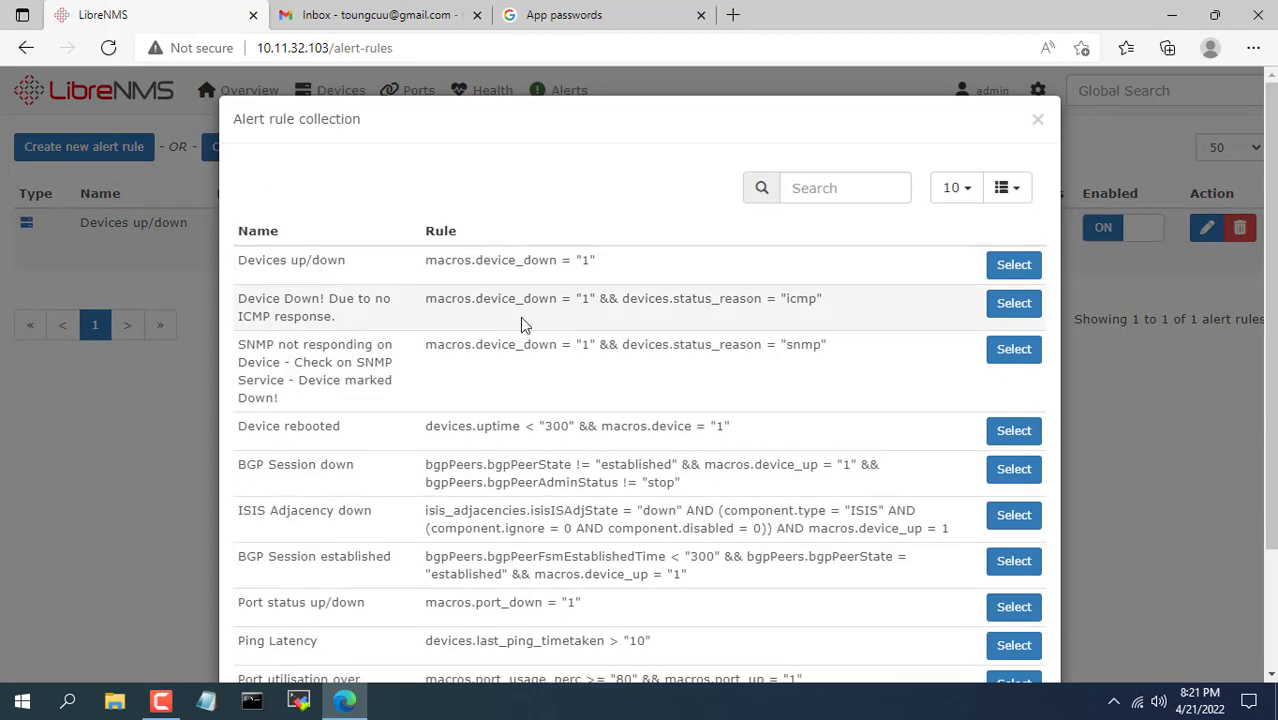
pyautogui.click(1010, 316)
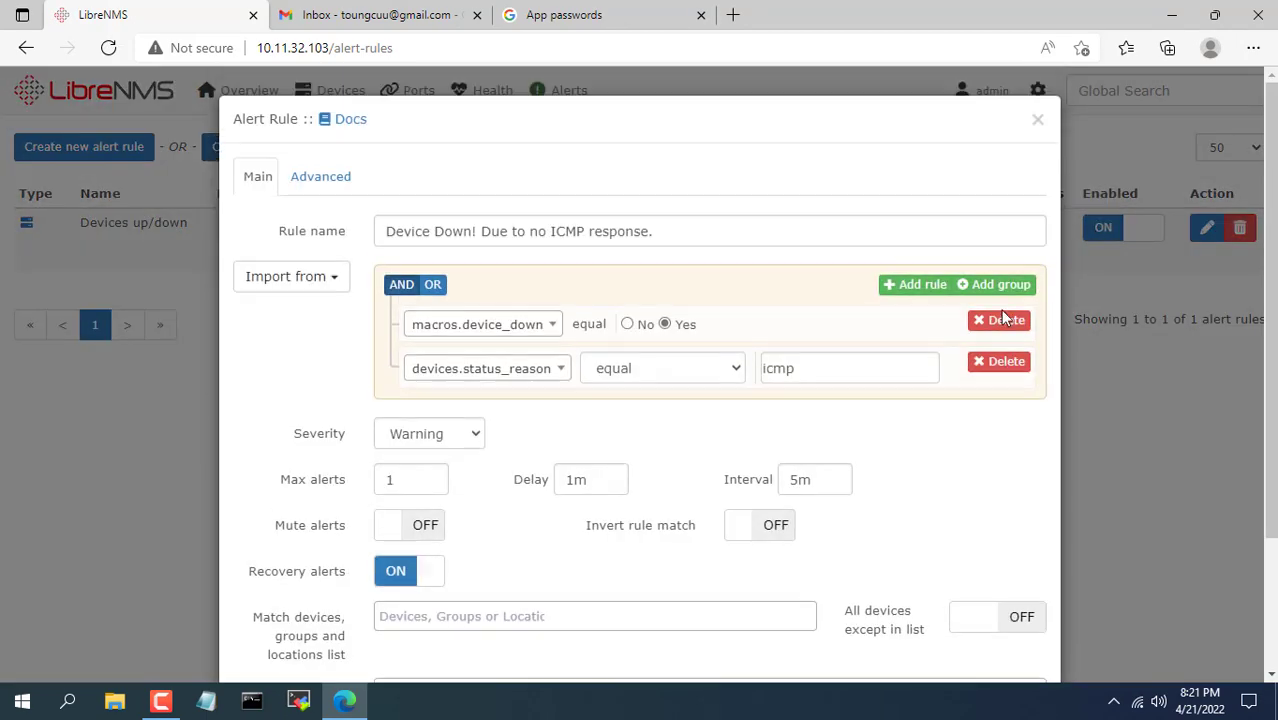
pyautogui.scroll(-2, 771, 394)
pyautogui.moveTo(800, 306); pyautogui.dragTo(789, 306)
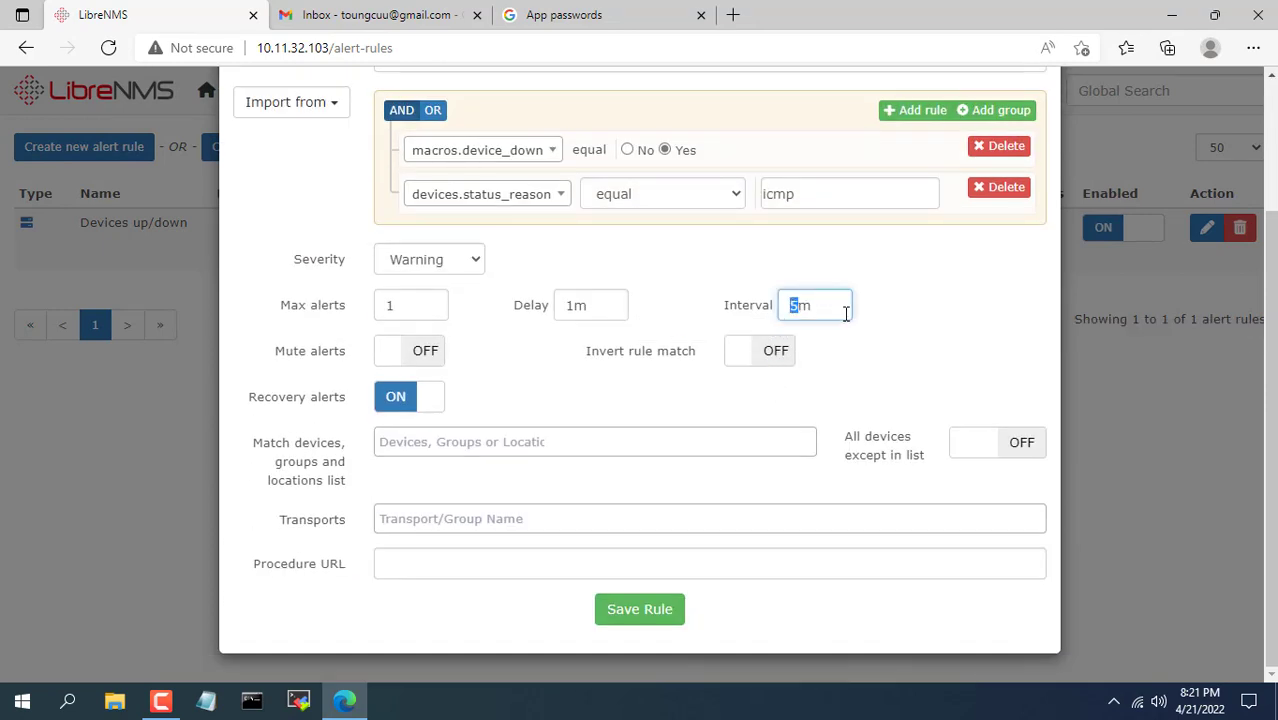
pyautogui.write('1')
# Match device 10.11.32.113, mail via TestLibreNMS, save, and view the availability map
pyautogui.click(638, 430)
pyautogui.scroll(-1, 508, 594)
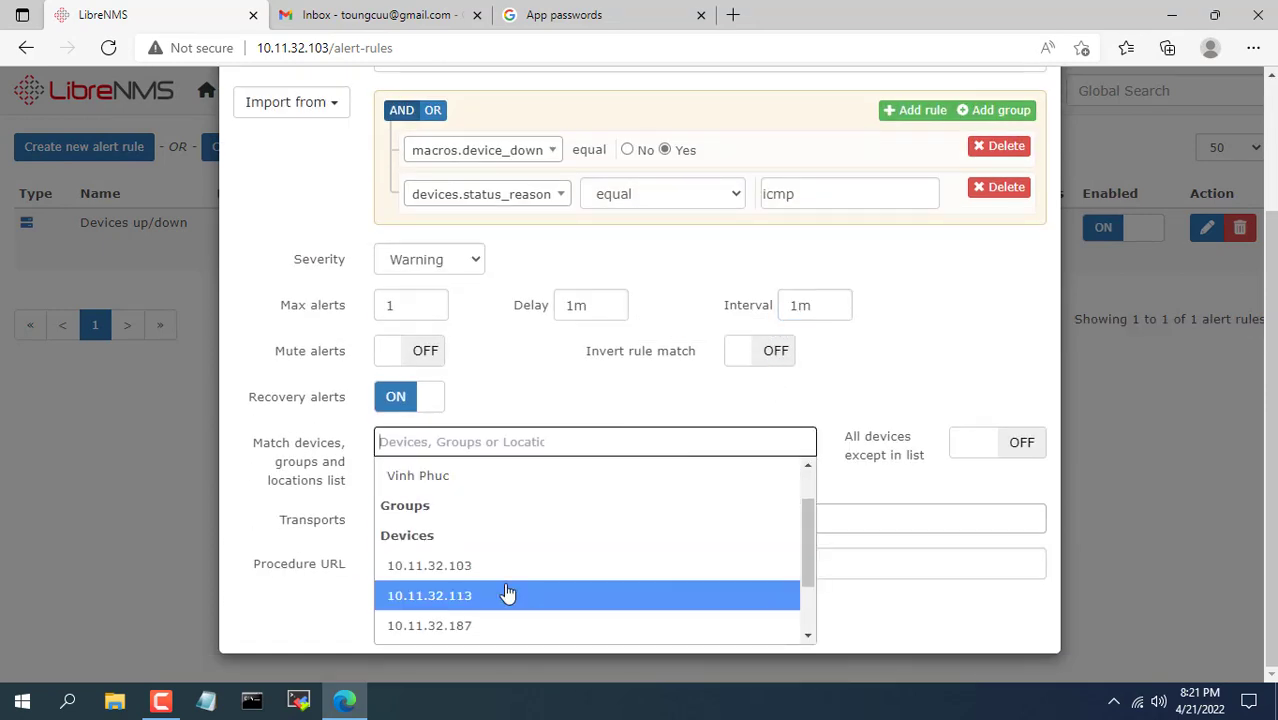
pyautogui.click(508, 594)
pyautogui.click(508, 522)
pyautogui.click(480, 612)
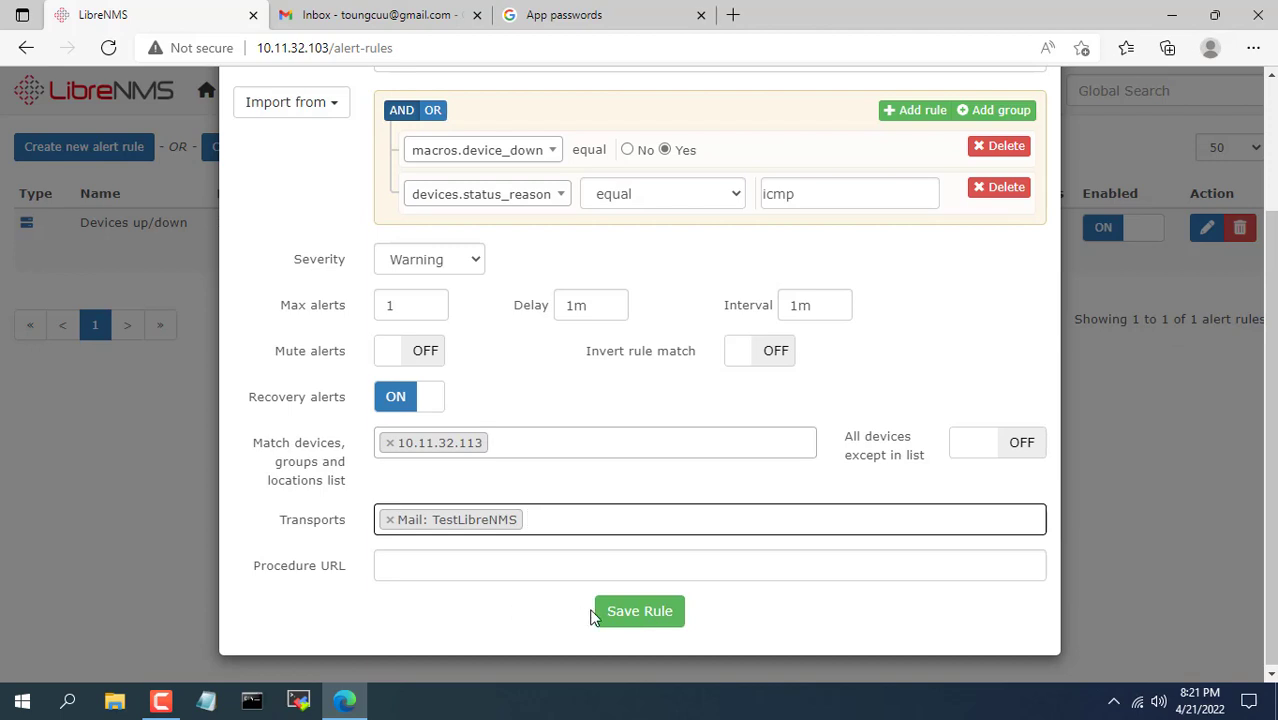
pyautogui.click(608, 612)
pyautogui.moveTo(249, 174)
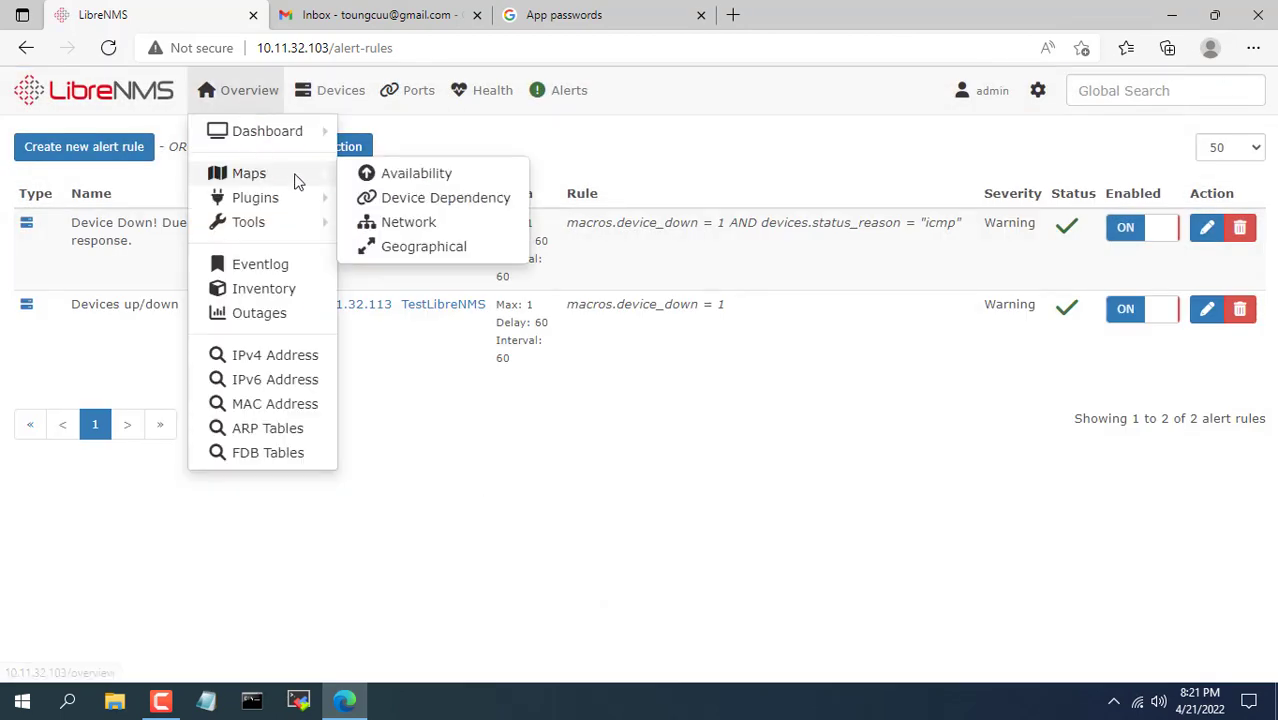
pyautogui.click(371, 173)
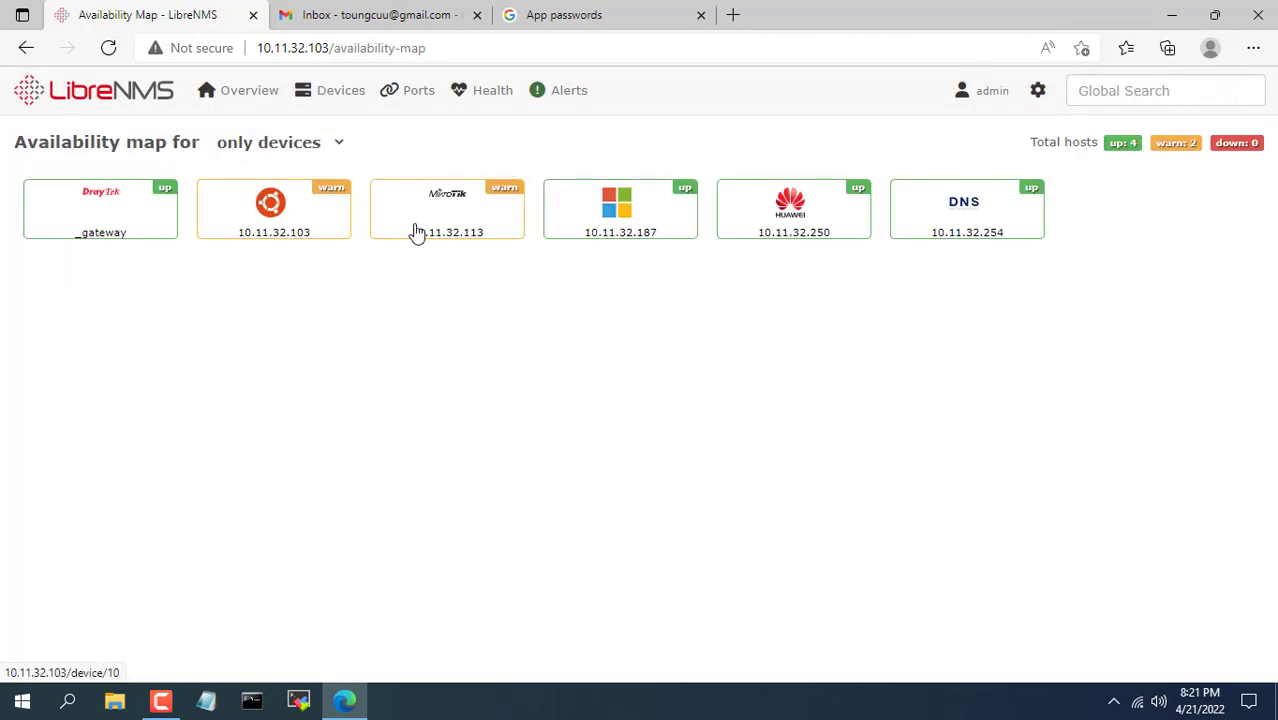
pyautogui.click(700, 16)
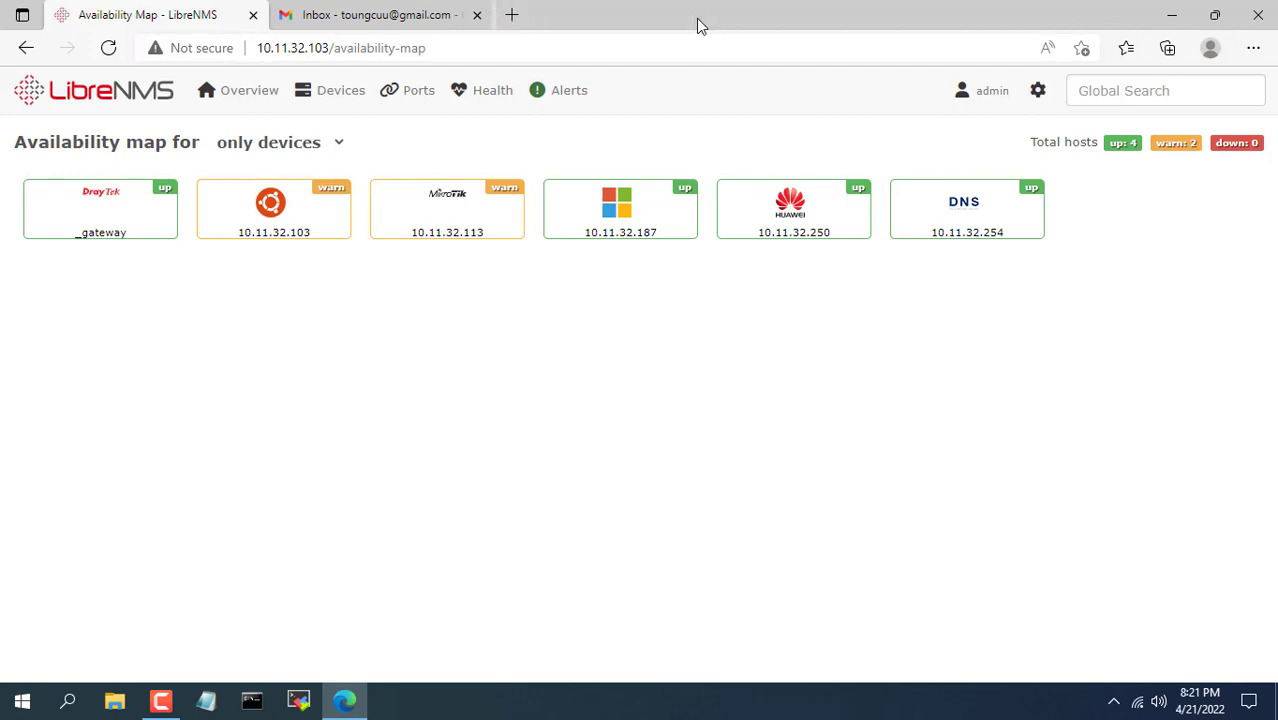
# Open the router at 10.11.32.113 in MikroTik WebFig
pyautogui.click(511, 16)
pyautogui.write('10.11.32.11')
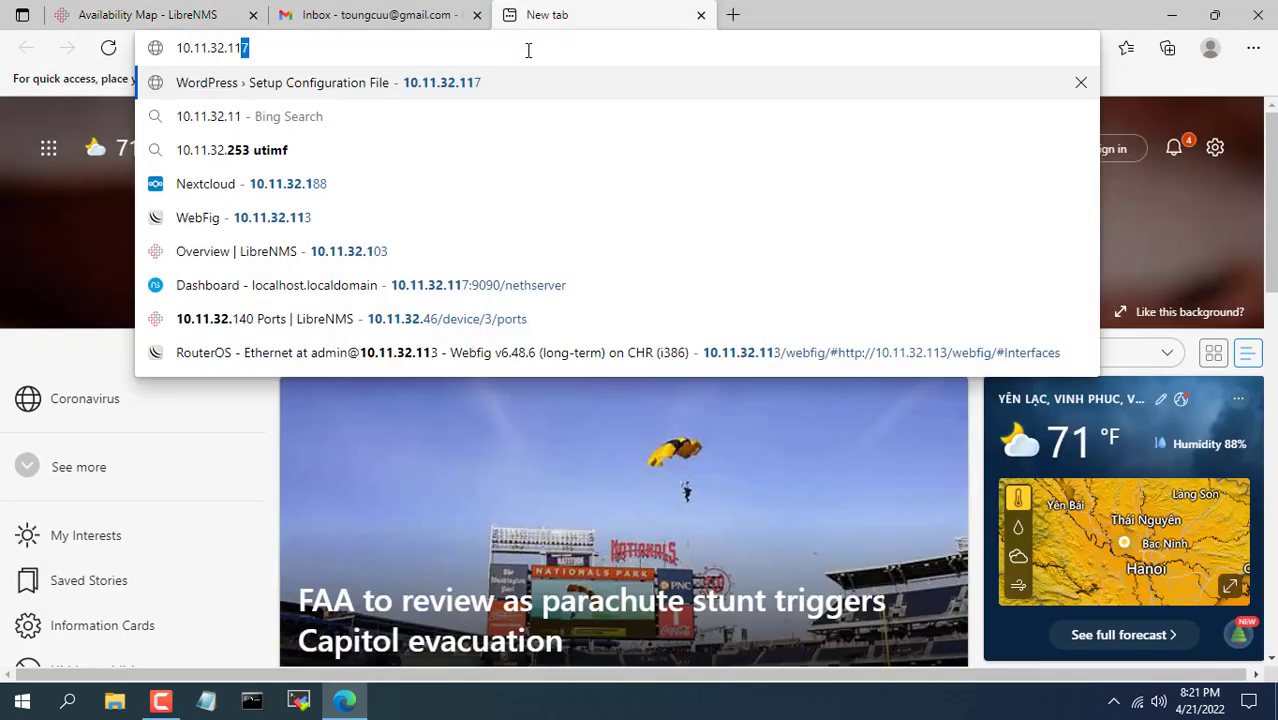
pyautogui.write('3')
pyautogui.press('Return')
pyautogui.click(1056, 84)
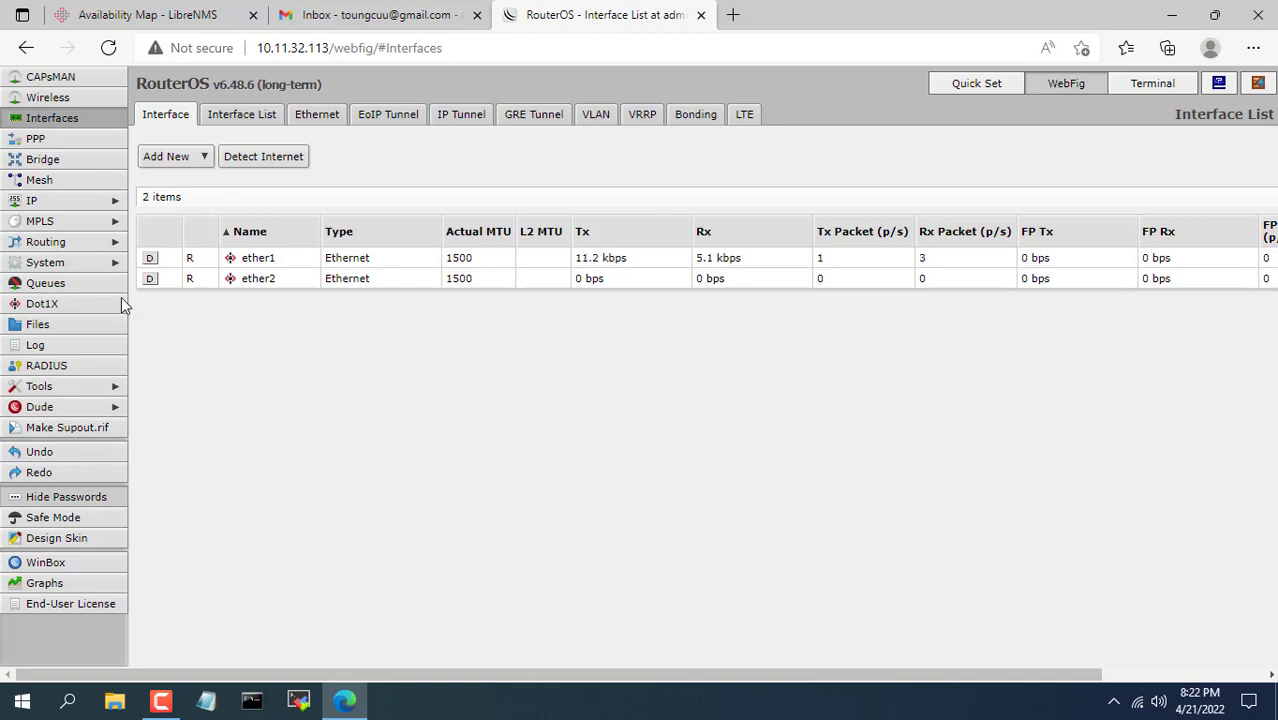
# Shut the router down via System > Shutdown, then check LibreNMS and the Gmail inbox
pyautogui.click(98, 264)
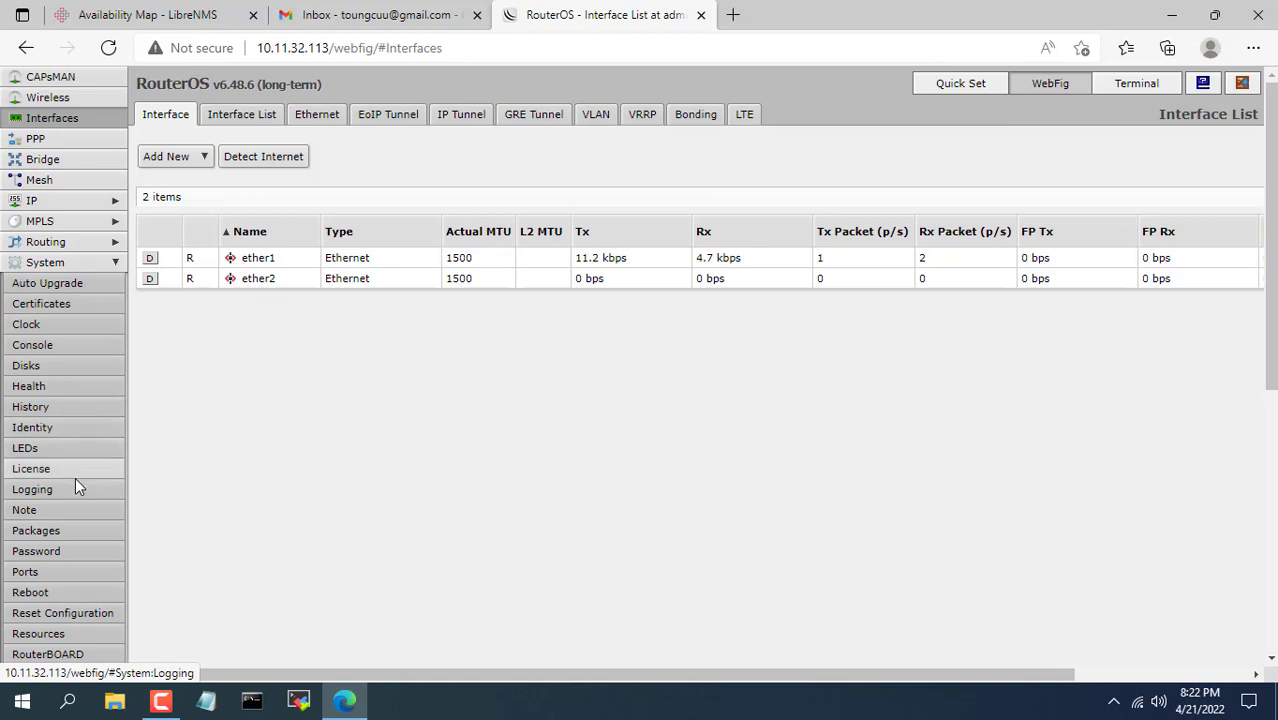
pyautogui.scroll(-2, 75, 478)
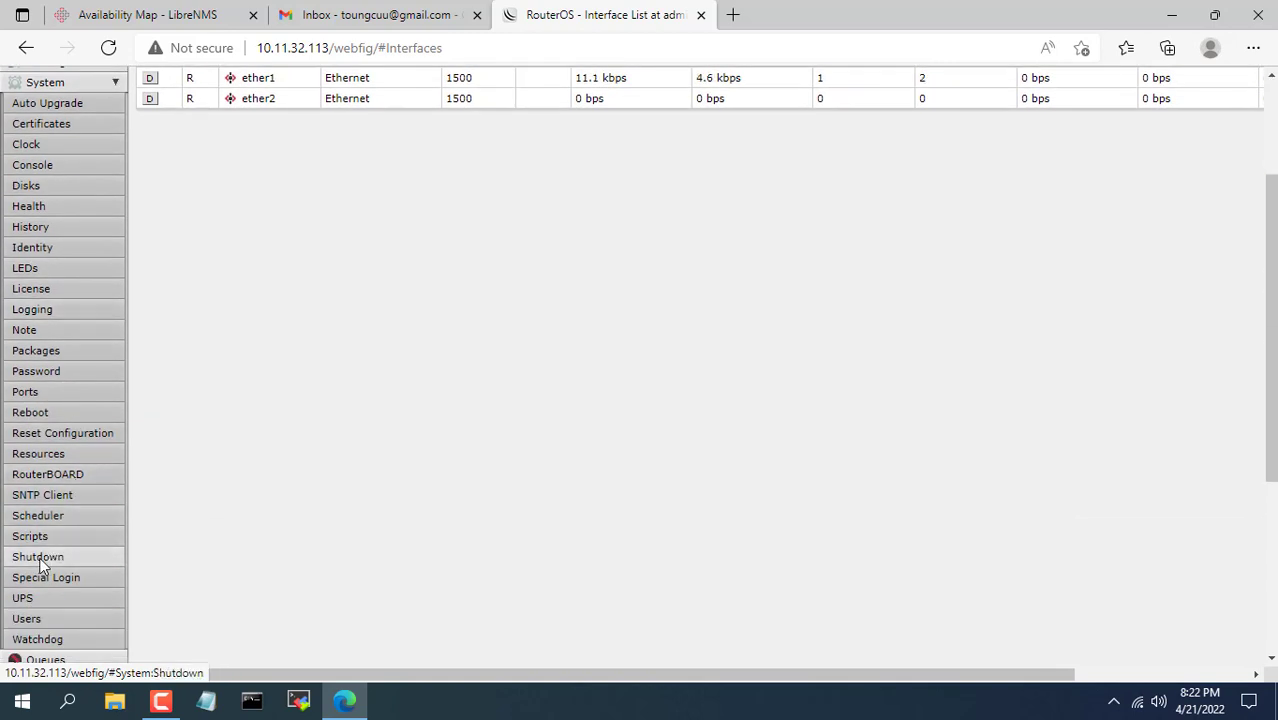
pyautogui.click(40, 560)
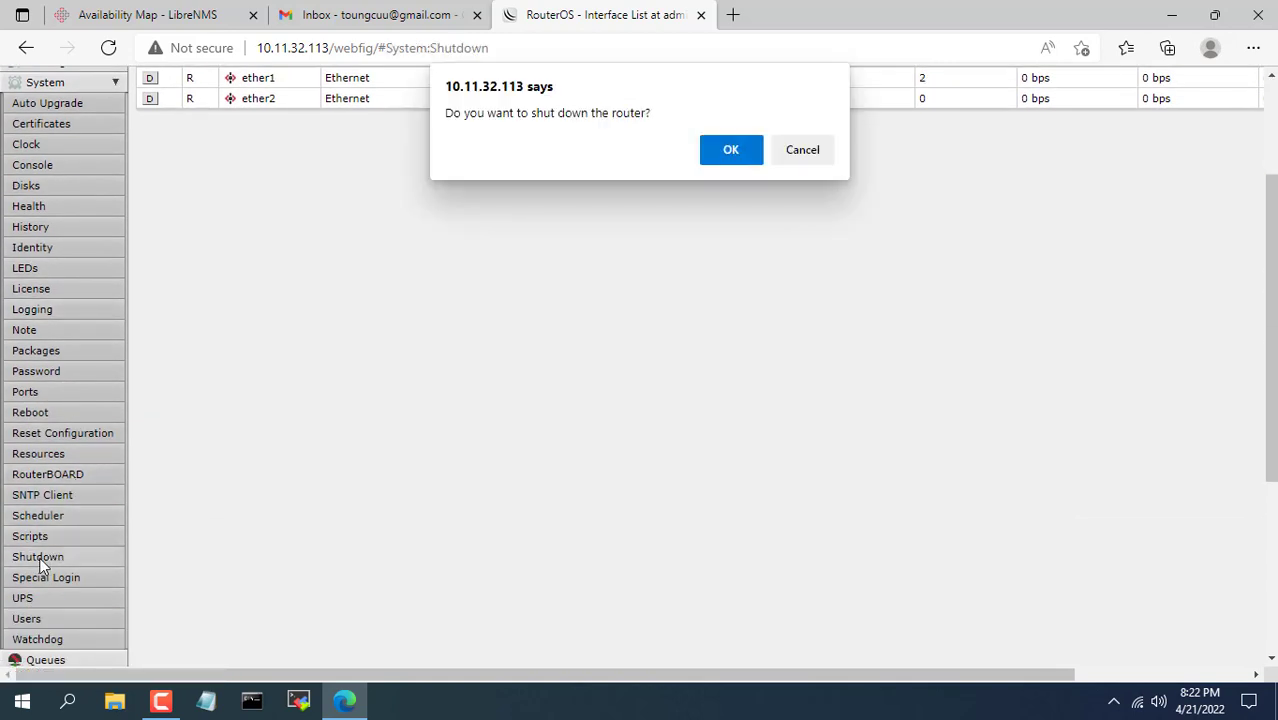
pyautogui.click(728, 160)
pyautogui.click(207, 17)
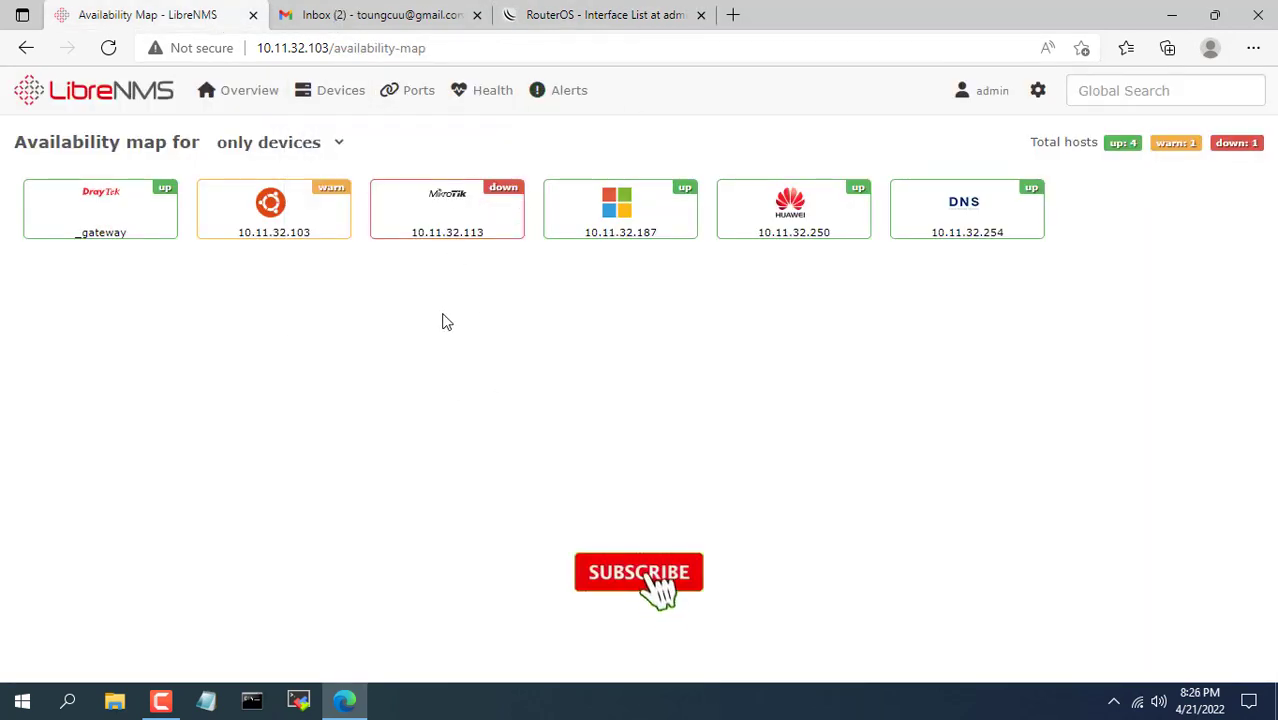
pyautogui.click(372, 15)
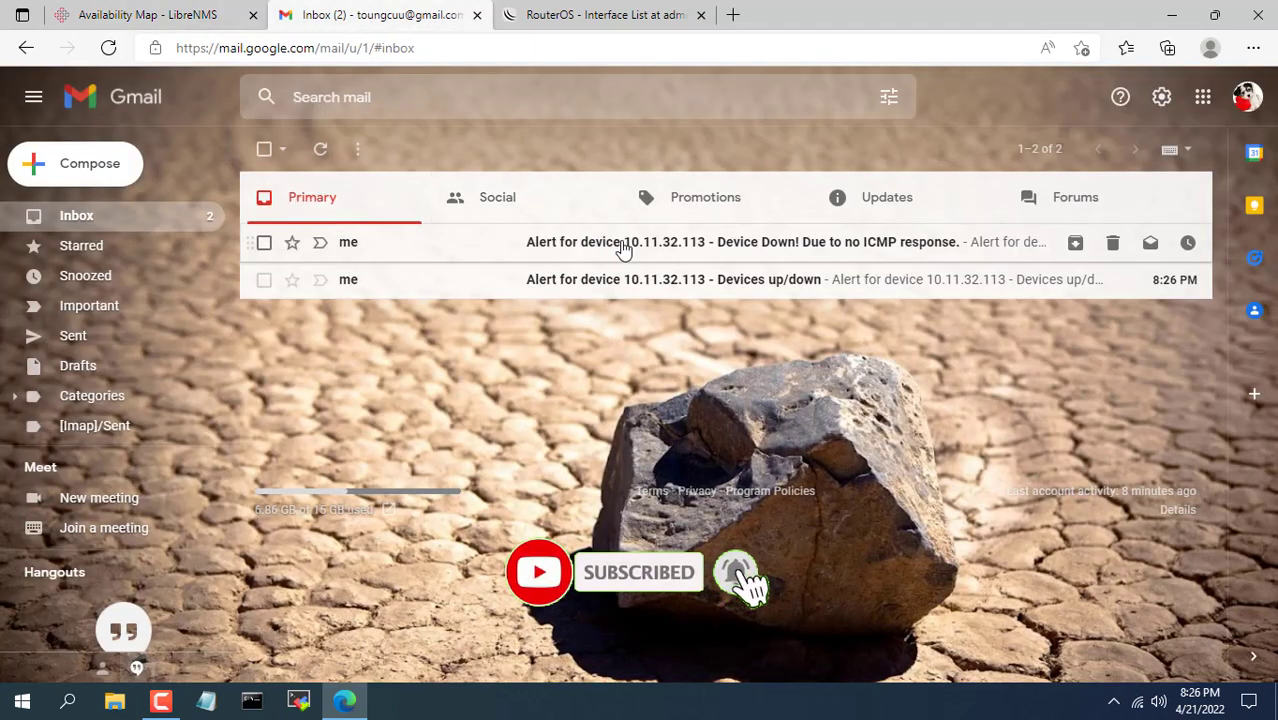
# Read the Devices up/down email, then the Device Down! Due to no ICMP response email
pyautogui.click(600, 284)
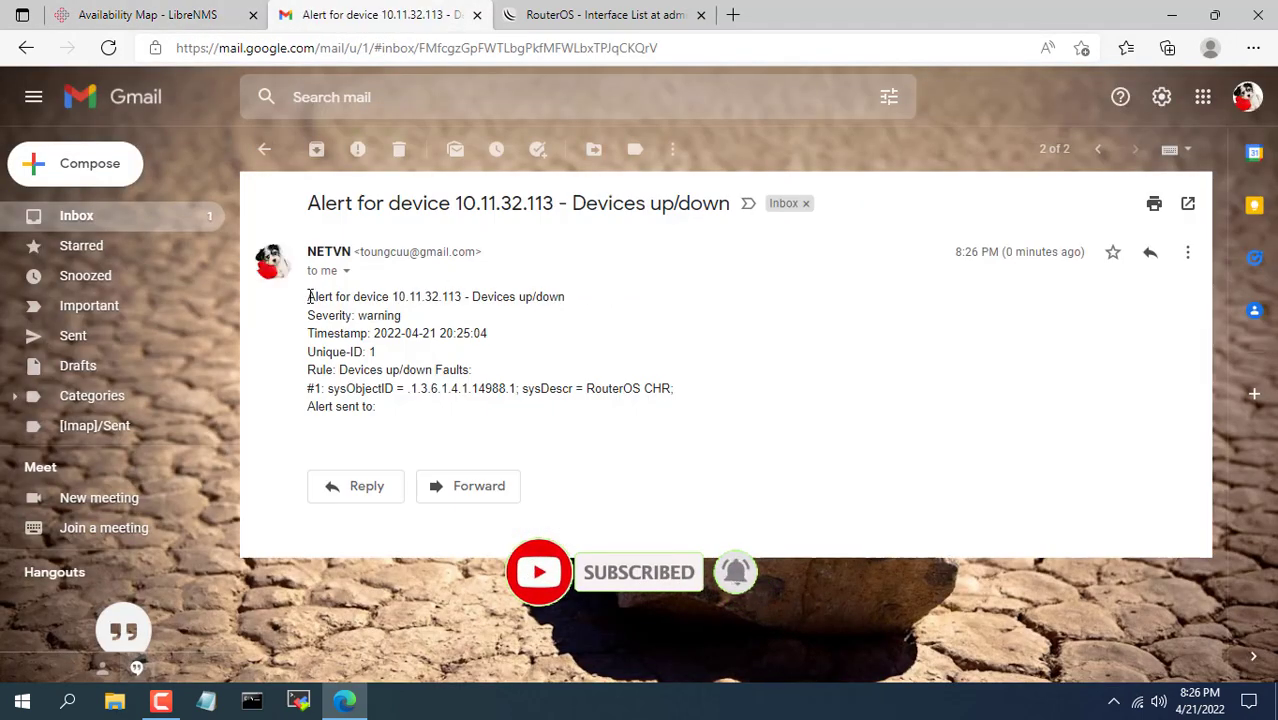
pyautogui.moveTo(308, 295); pyautogui.dragTo(478, 407)
pyautogui.click(478, 407)
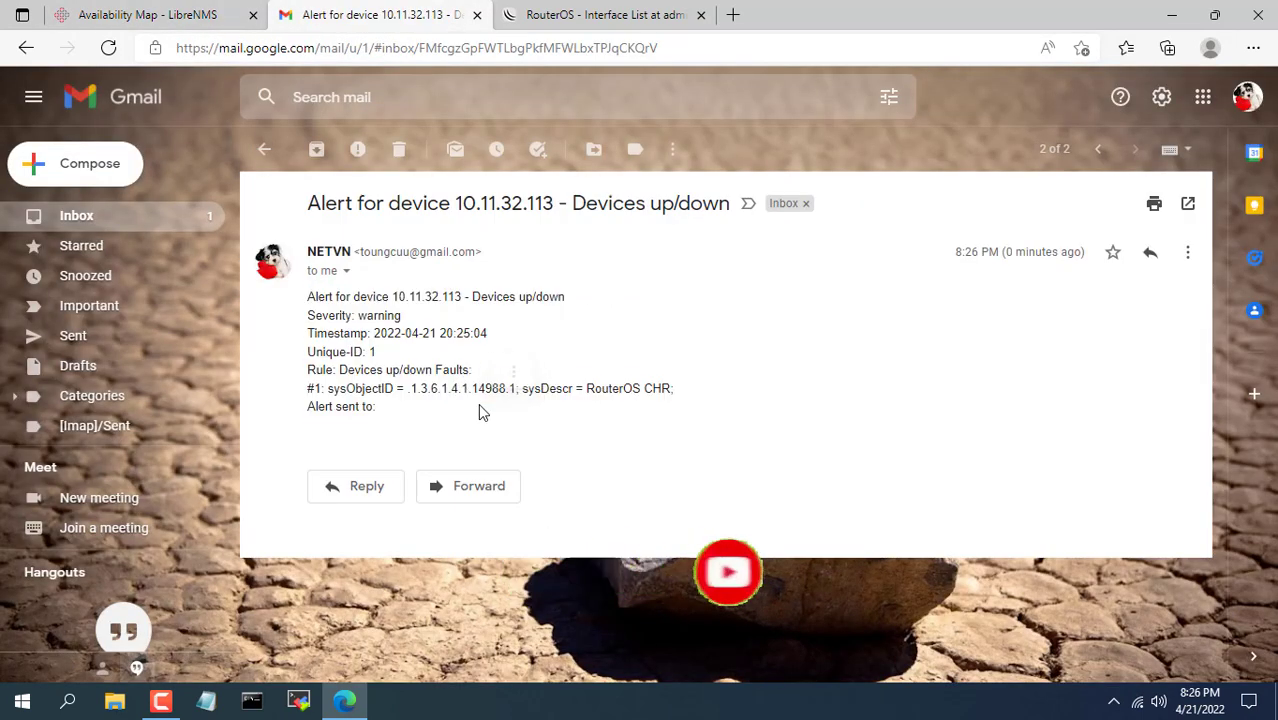
pyautogui.click(115, 226)
pyautogui.click(535, 248)
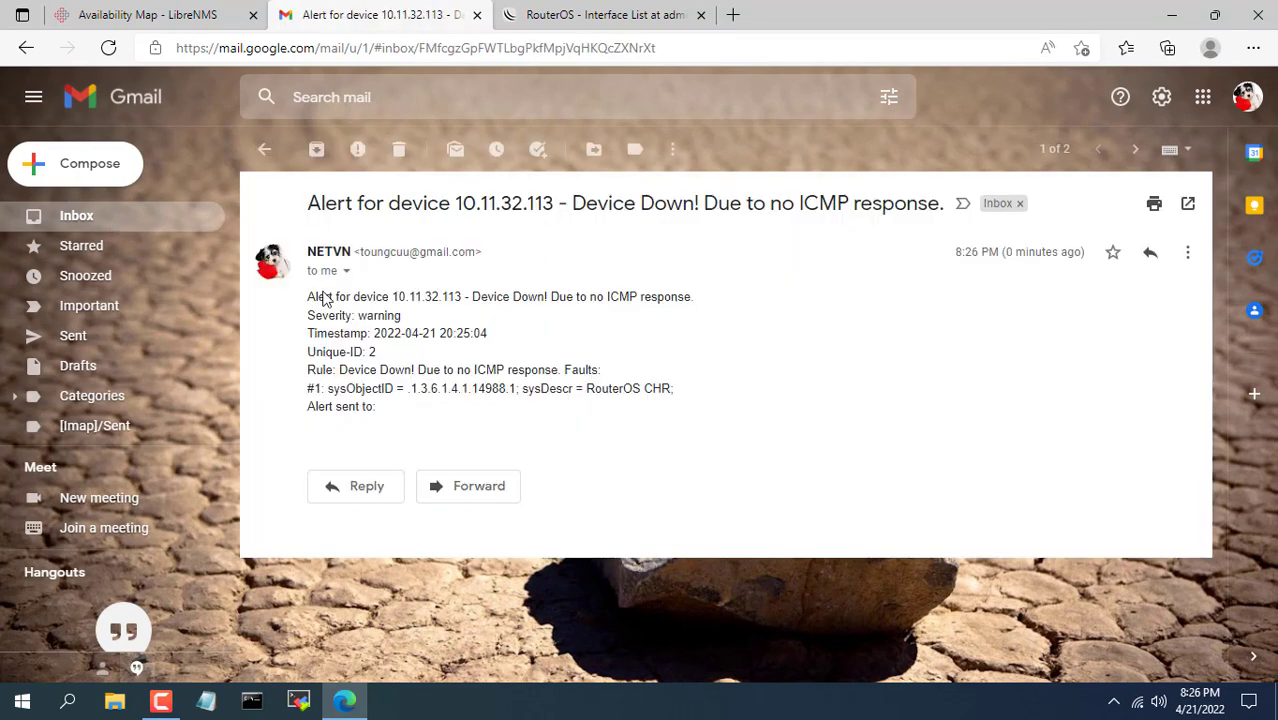
pyautogui.moveTo(308, 295); pyautogui.dragTo(428, 418)
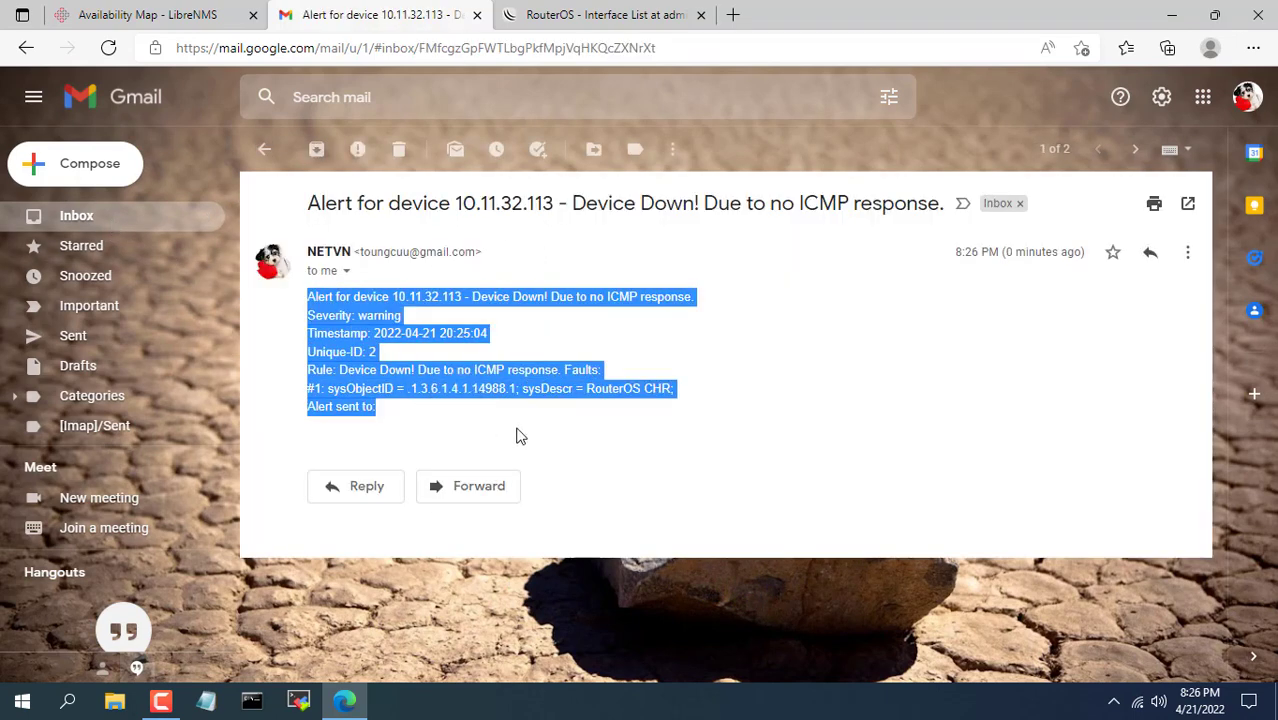